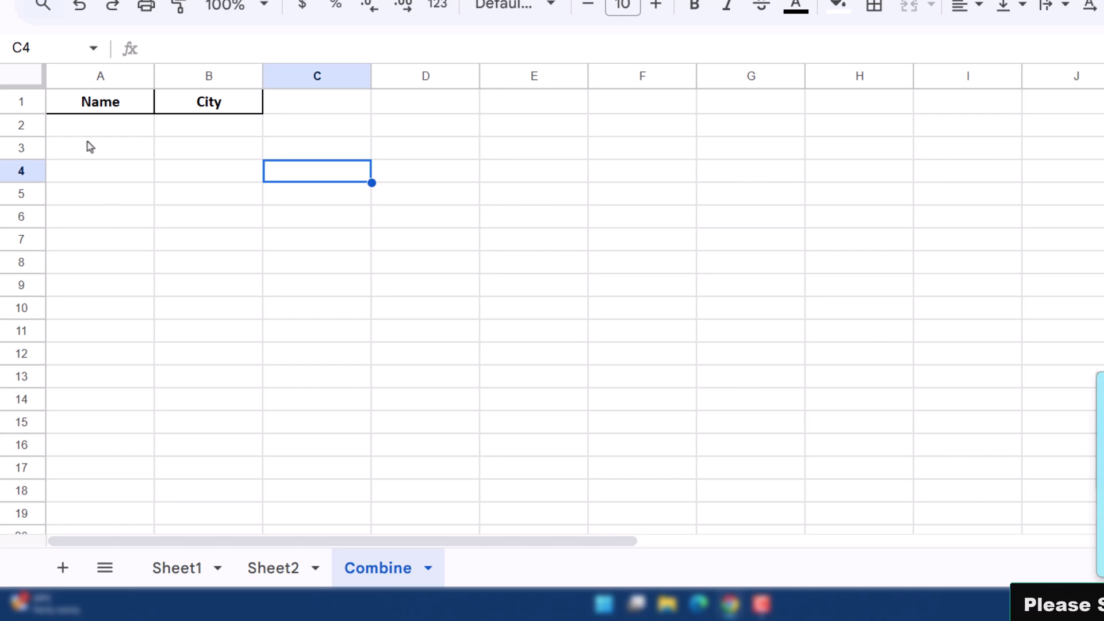
# Enter the array formula ={Sheet1!A2:B5;Sheet2!A2:B4} in cell A2 of the Combine sheet to stack both sheets' data
pyautogui.click(102, 128)
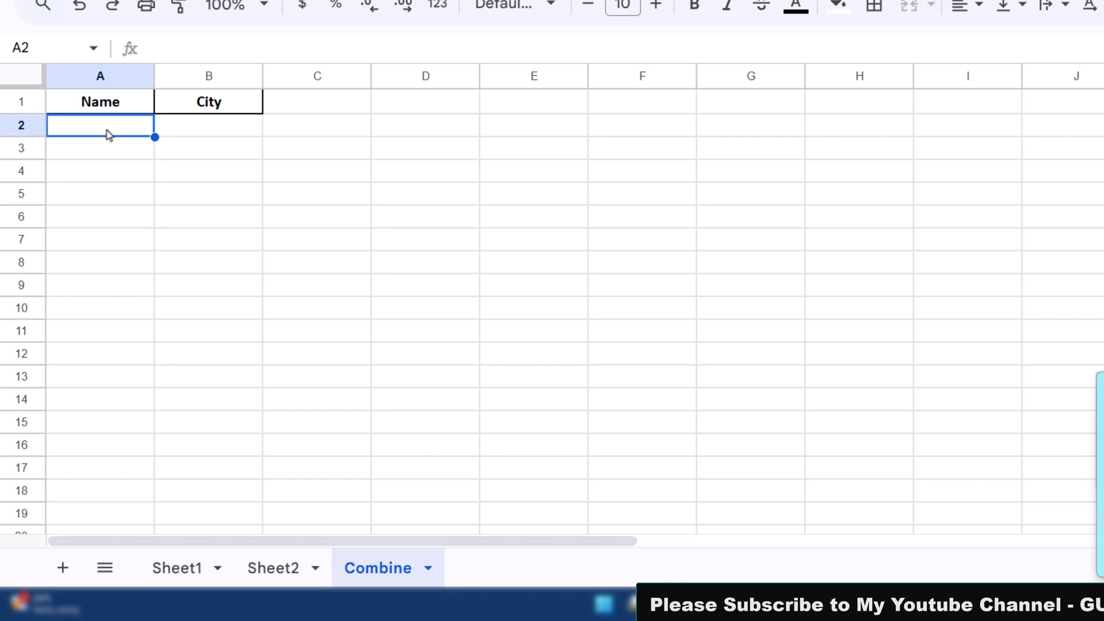
pyautogui.write('={')
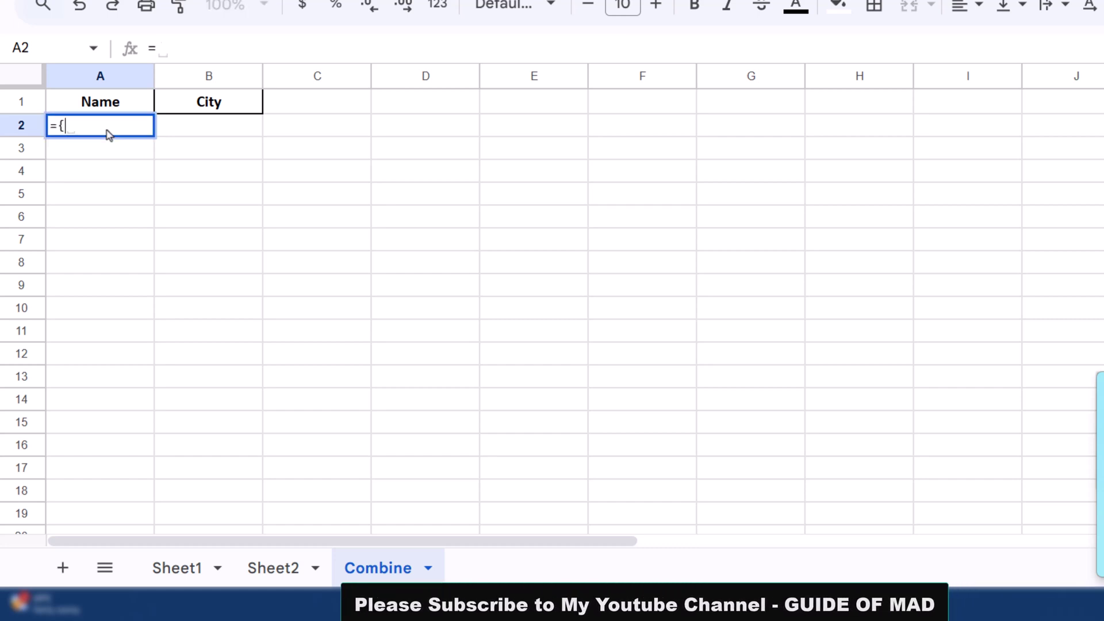
pyautogui.click(184, 566)
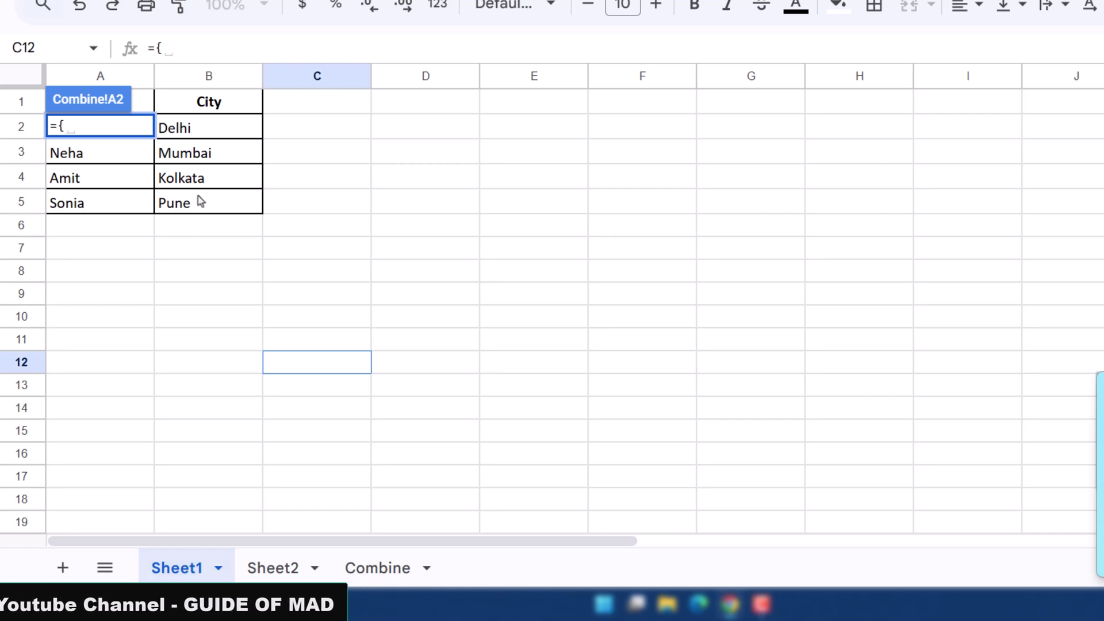
pyautogui.moveTo(218, 208); pyautogui.dragTo(76, 148)
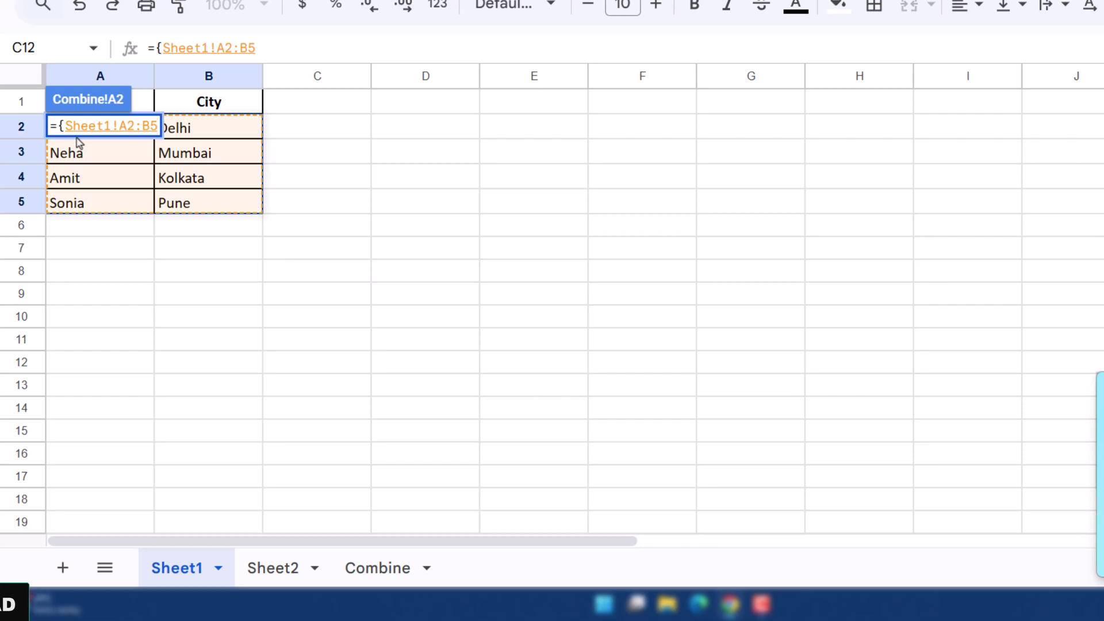
pyautogui.write(';')
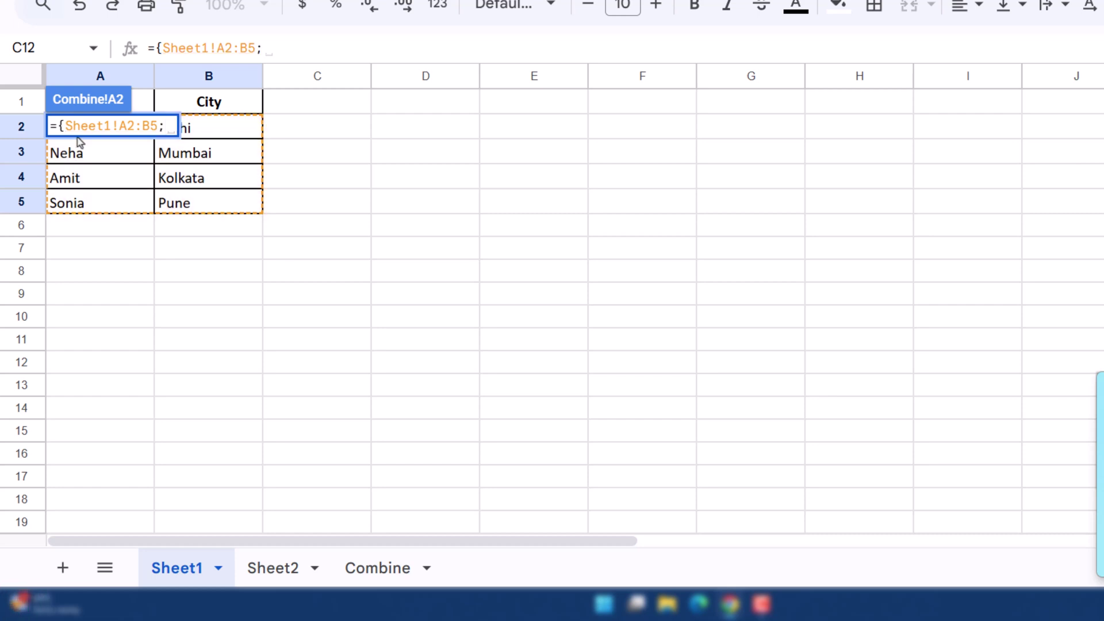
pyautogui.click(276, 567)
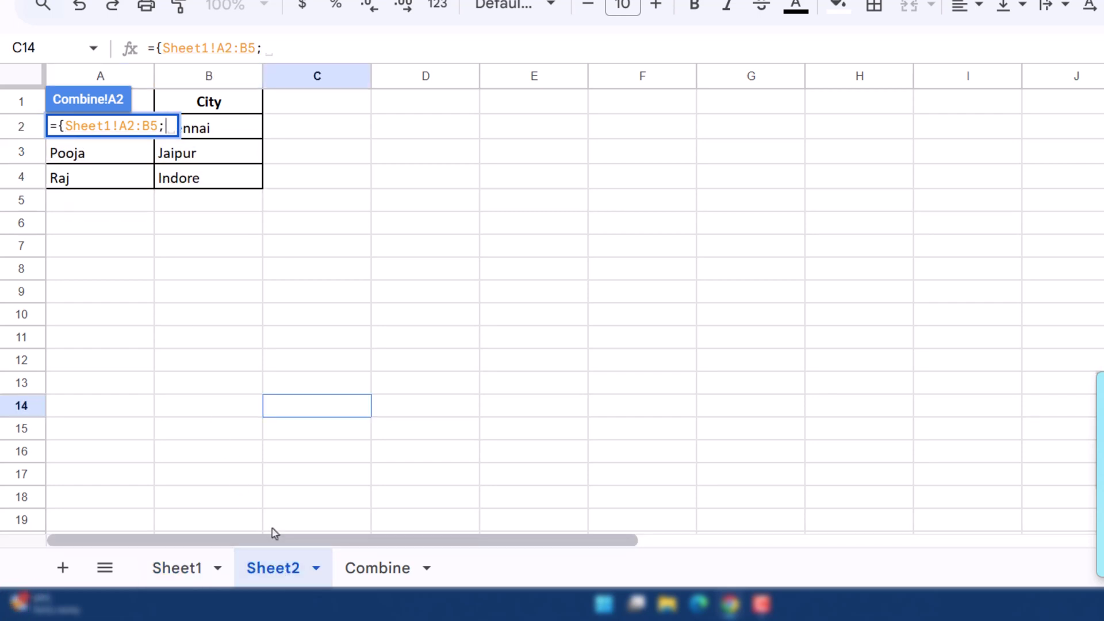
pyautogui.moveTo(221, 184); pyautogui.dragTo(135, 133)
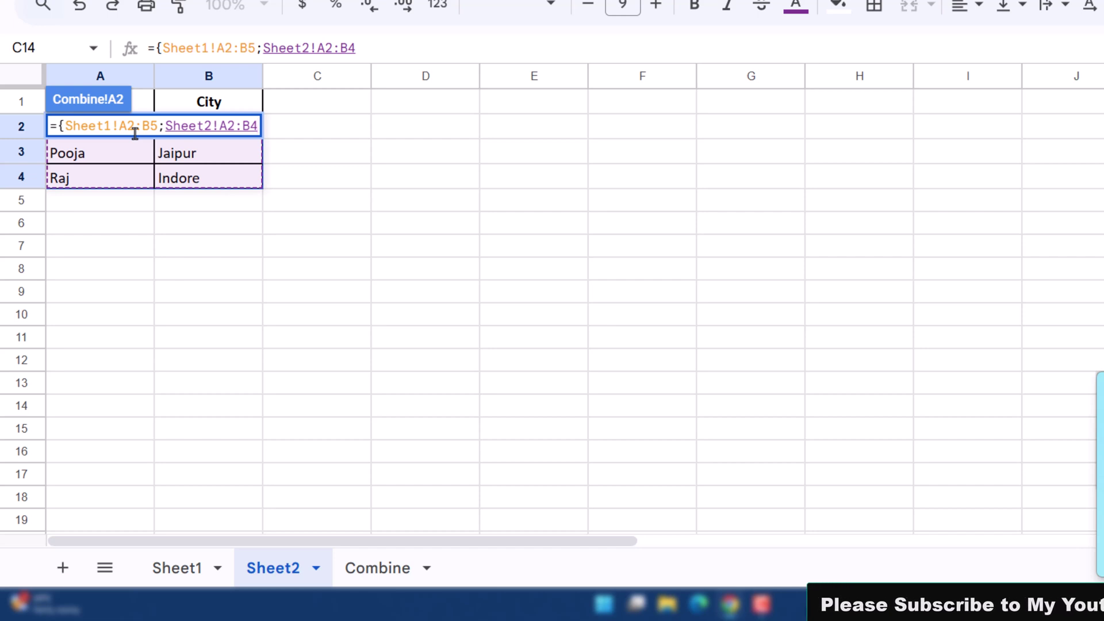
pyautogui.write('}')
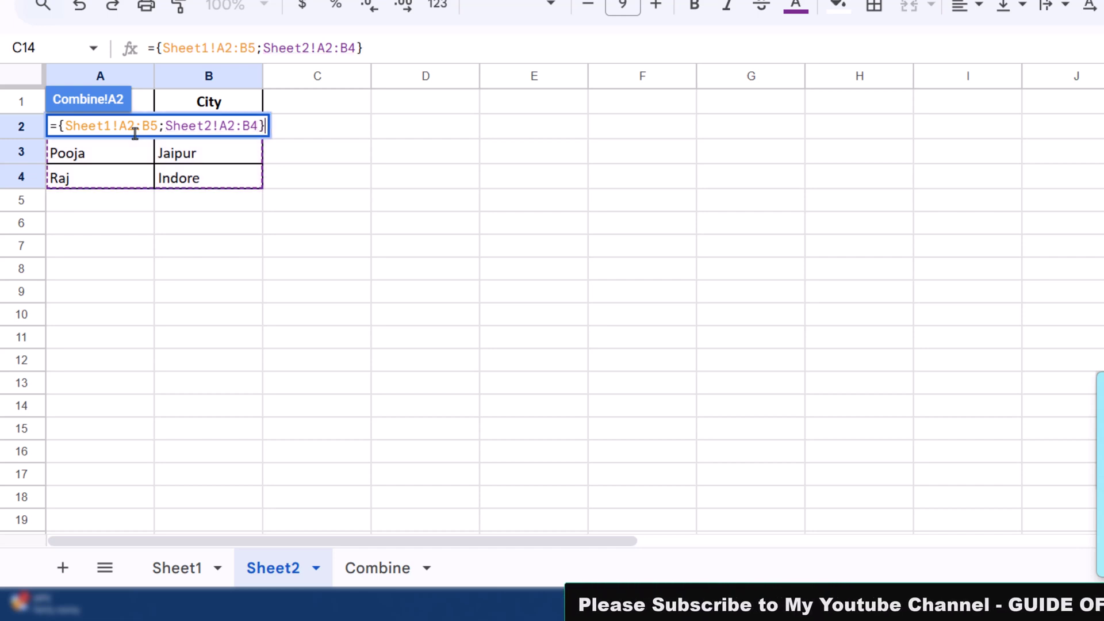
pyautogui.press('Return')
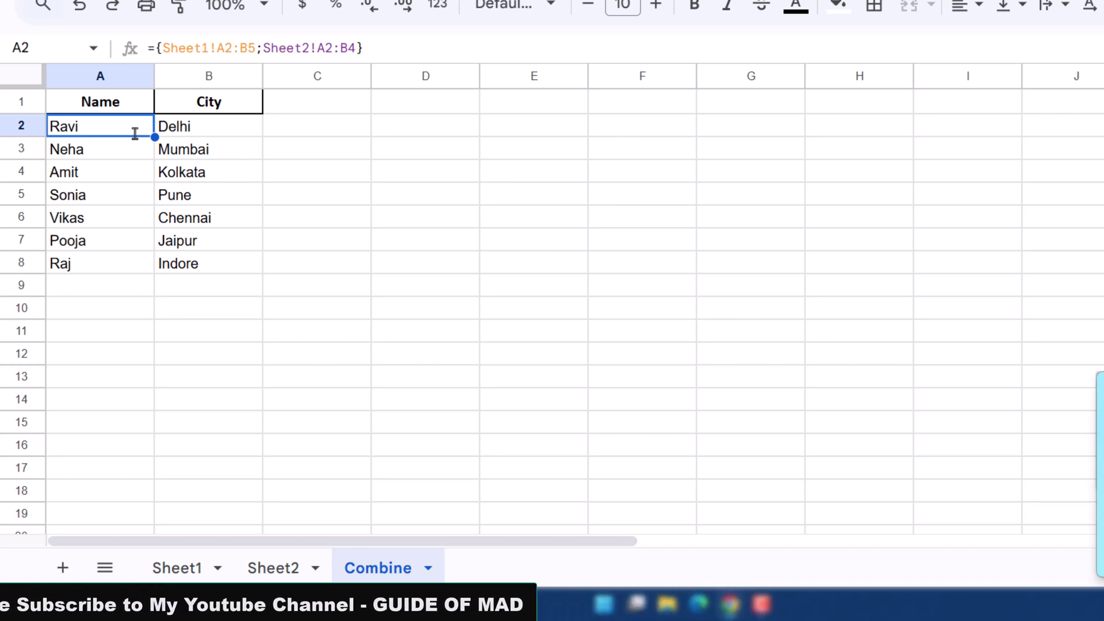
# Add a record in row 6 of Sheet1 with a person's first name and the city Delhi
pyautogui.click(200, 574)
pyautogui.click(109, 227)
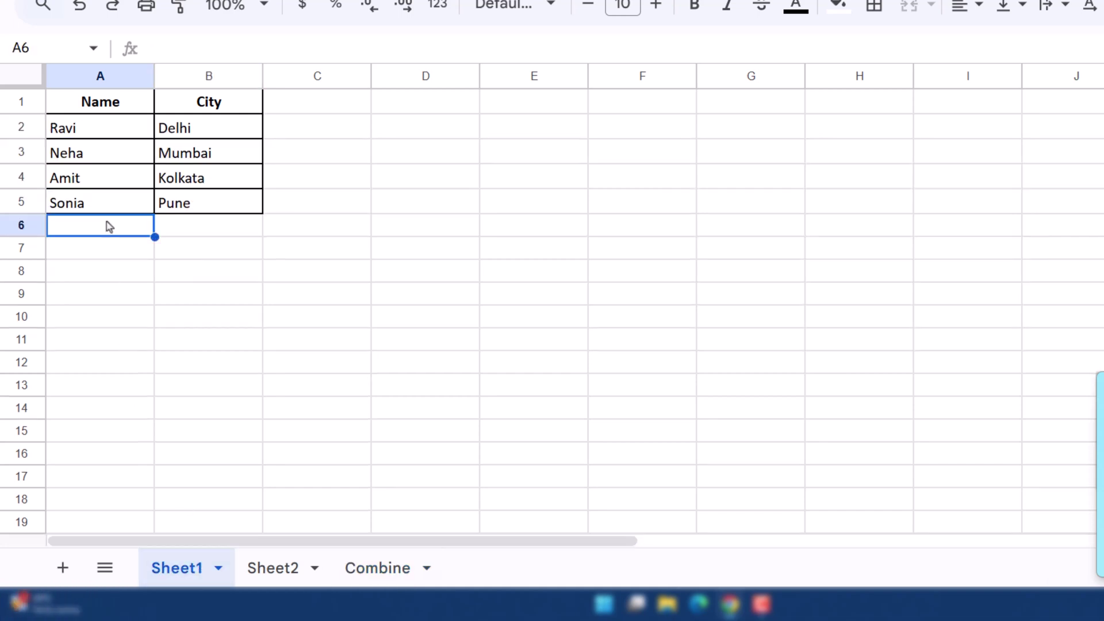
pyautogui.write('Abhishek')
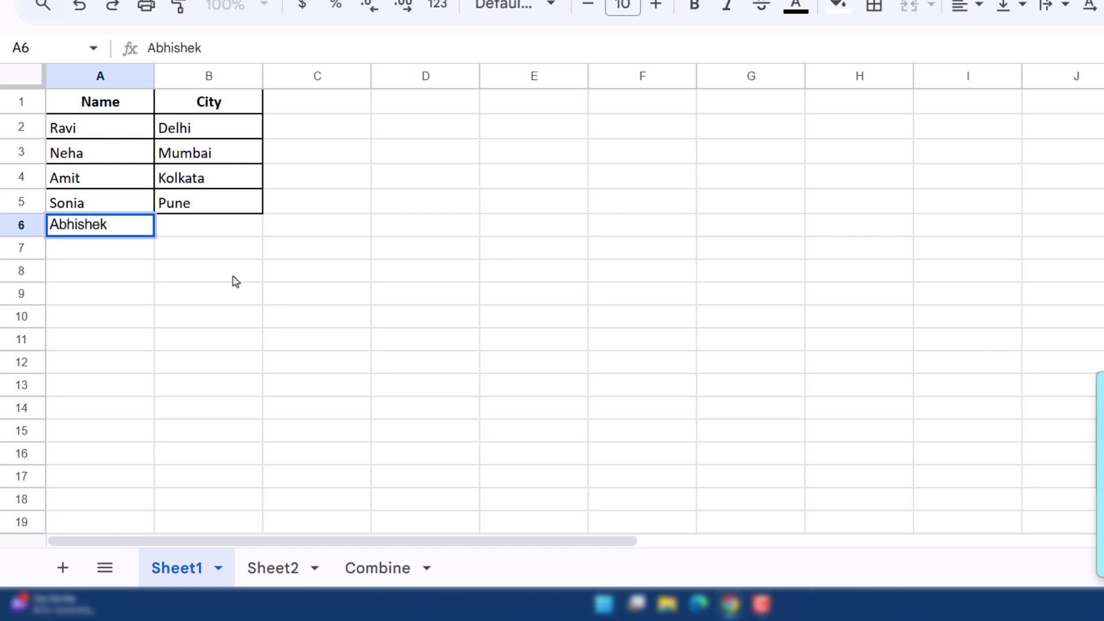
pyautogui.press('Tab')
pyautogui.write('D')
pyautogui.press('Return')
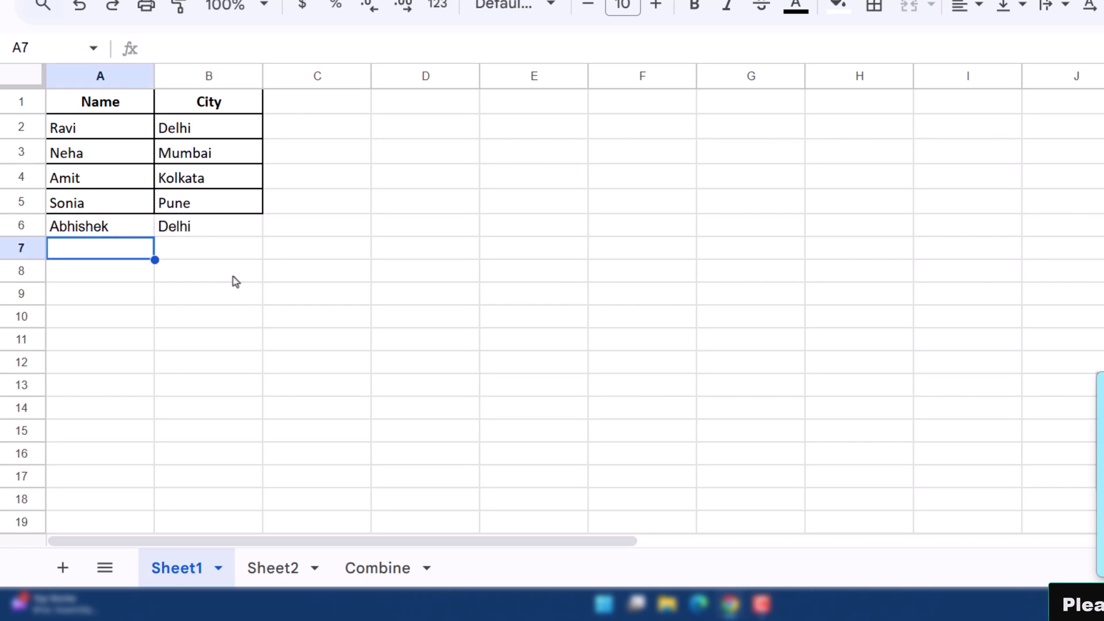
# Compare the range referenced by the Combine sheet's A2 formula with the extended data in Sheet1
pyautogui.click(381, 567)
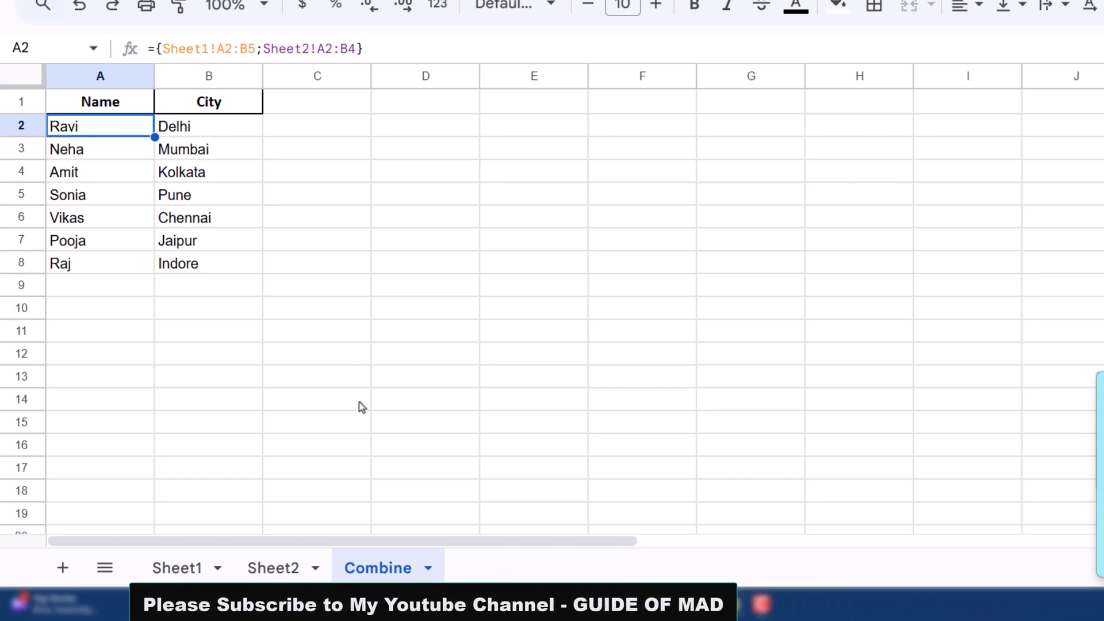
pyautogui.doubleClick(103, 130)
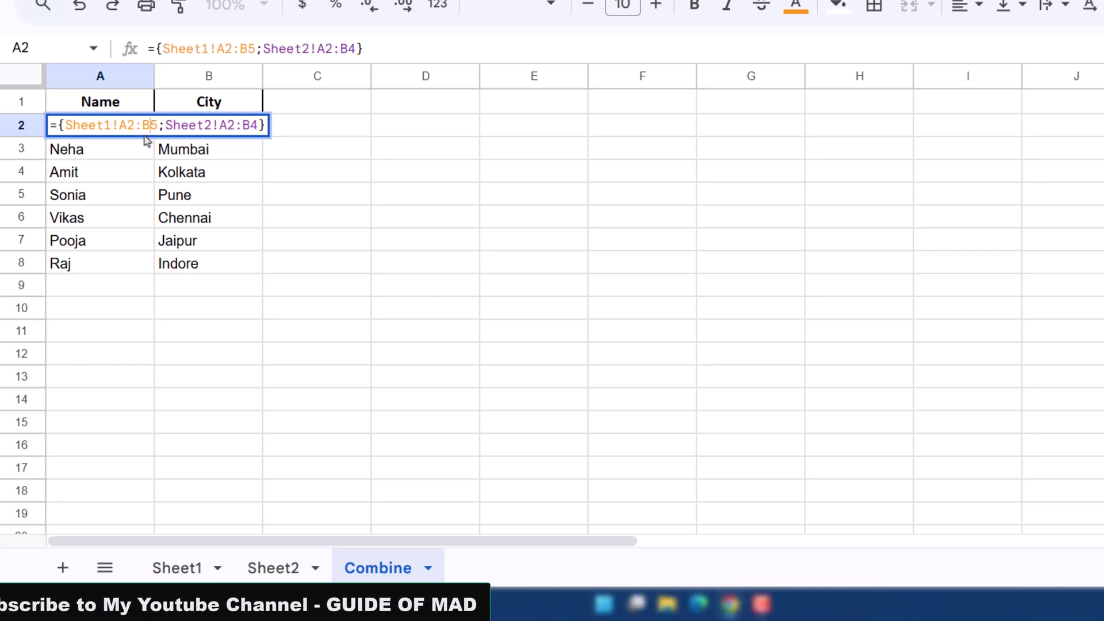
pyautogui.press('Return')
pyautogui.click(175, 567)
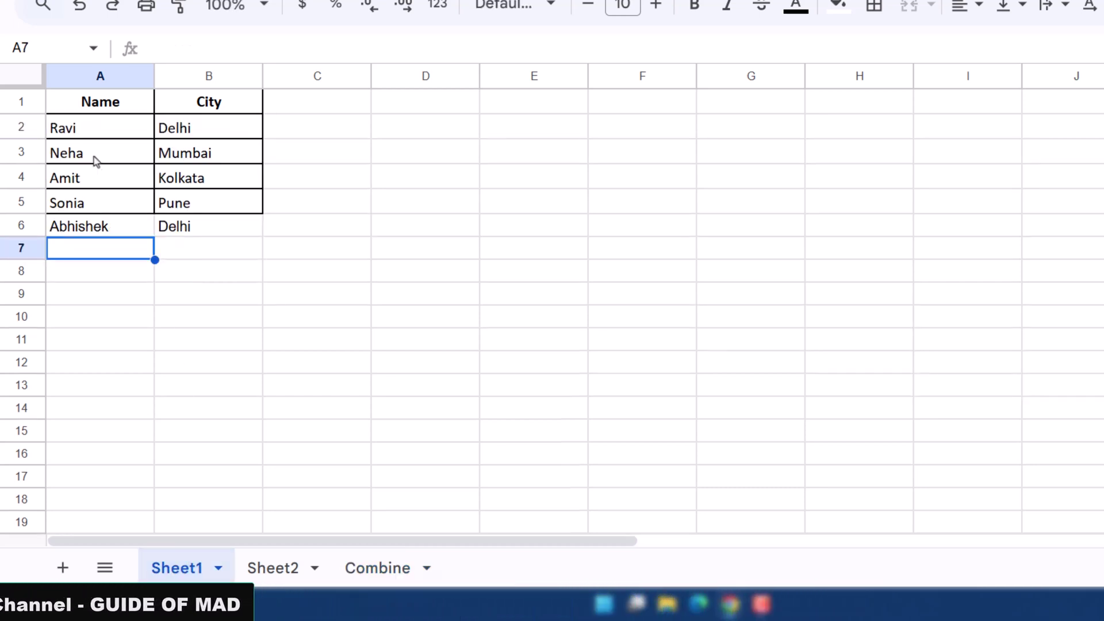
pyautogui.click(100, 124)
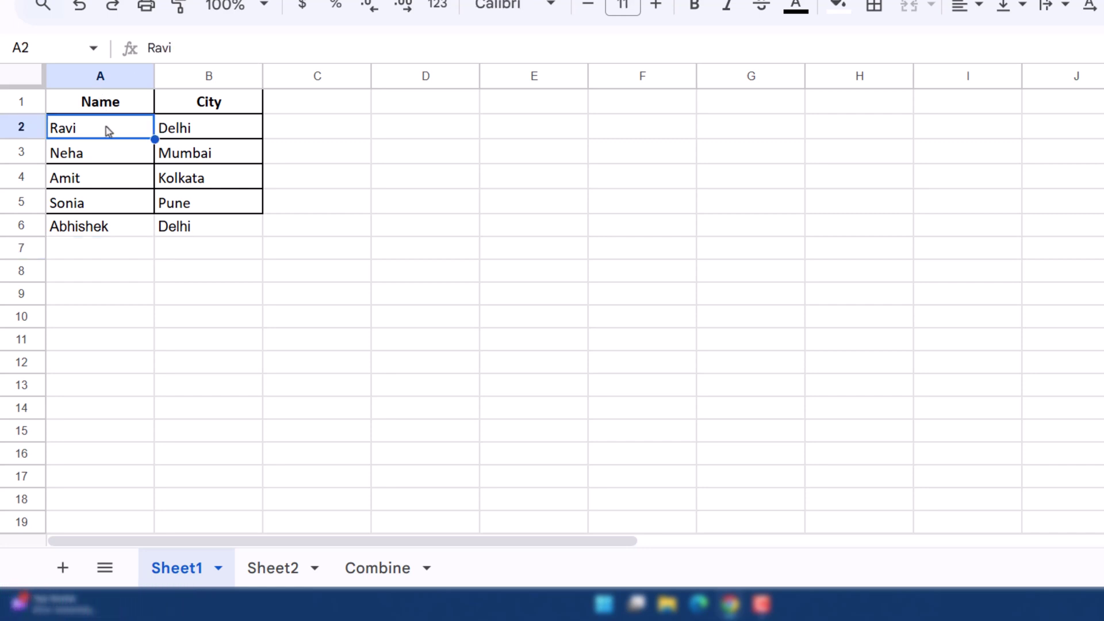
pyautogui.click(211, 234)
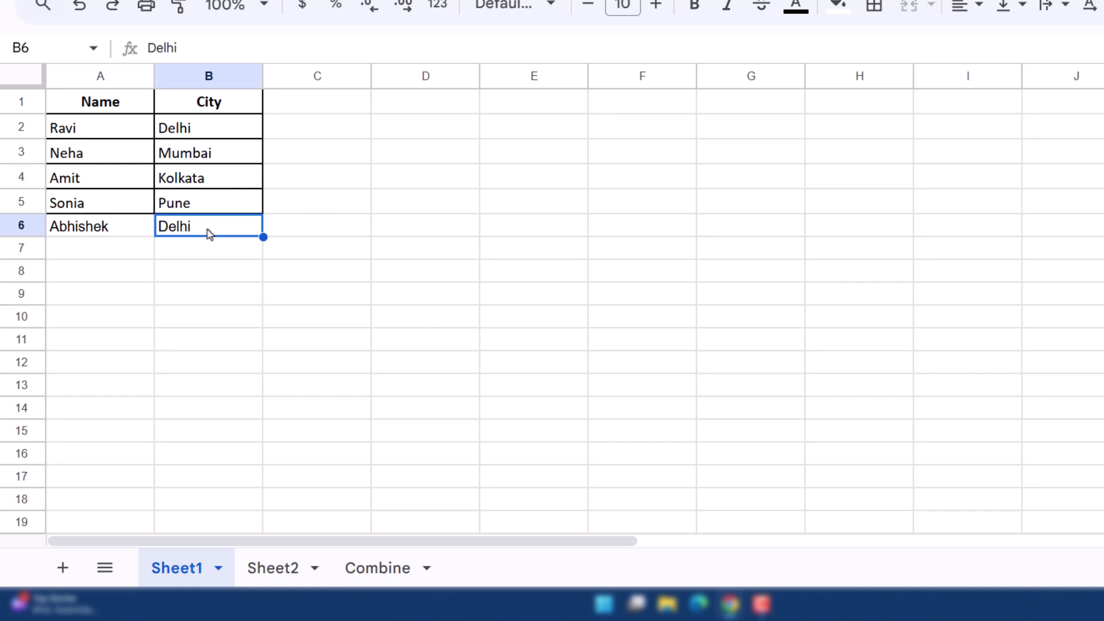
# Change the Combine sheet's A2 formula to the open-ended ranges ={Sheet1!A2:B;Sheet2!A2:B}
pyautogui.click(384, 579)
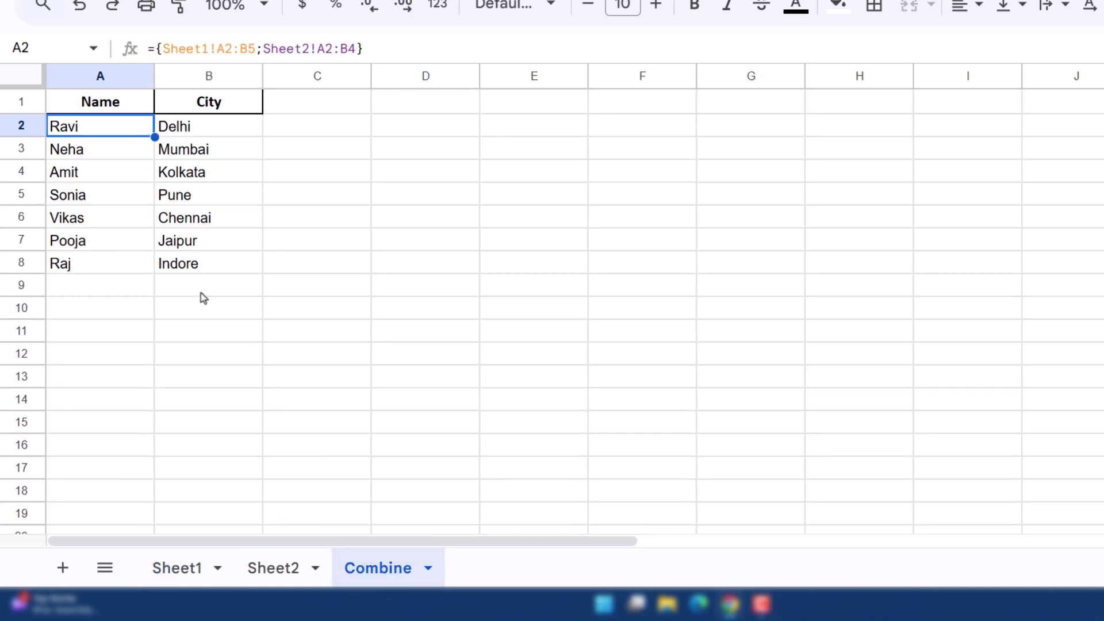
pyautogui.doubleClick(120, 131)
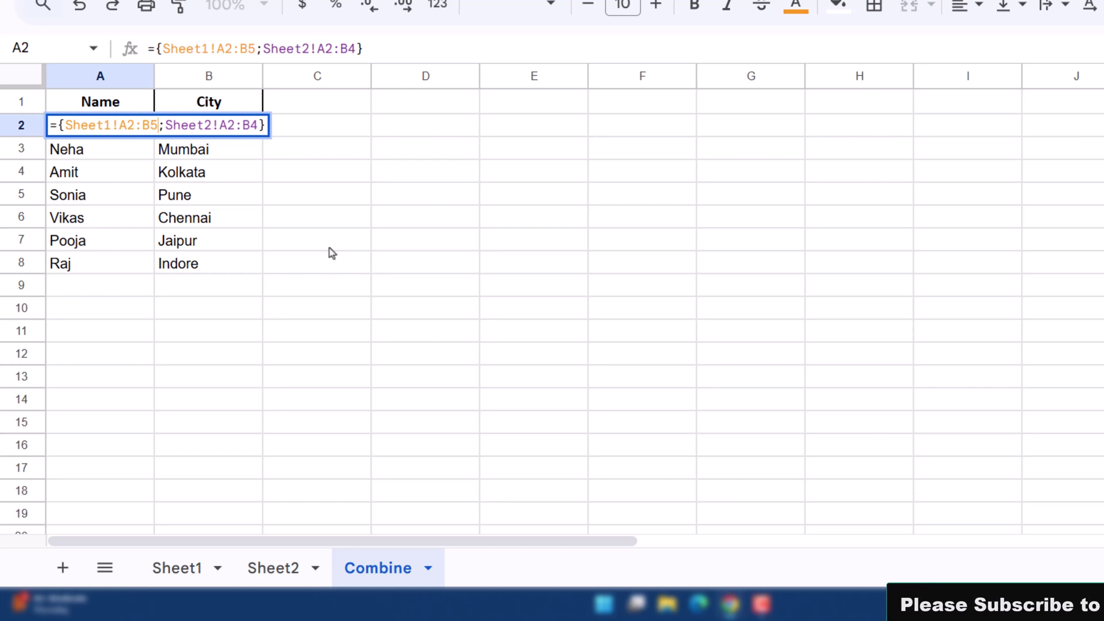
pyautogui.press('BackSpace')
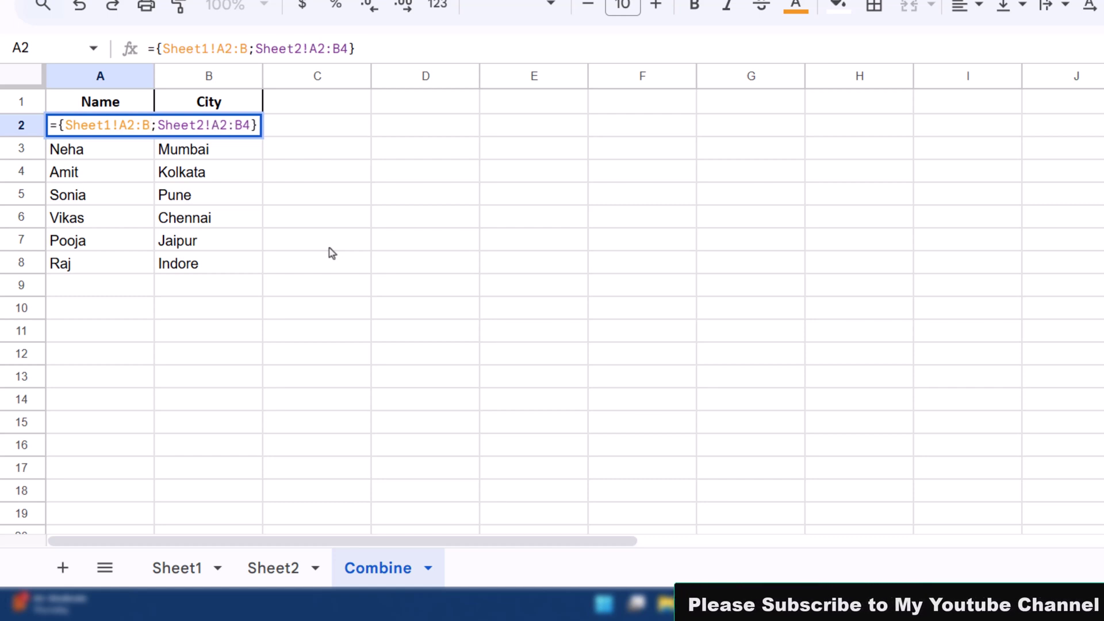
pyautogui.click(250, 128)
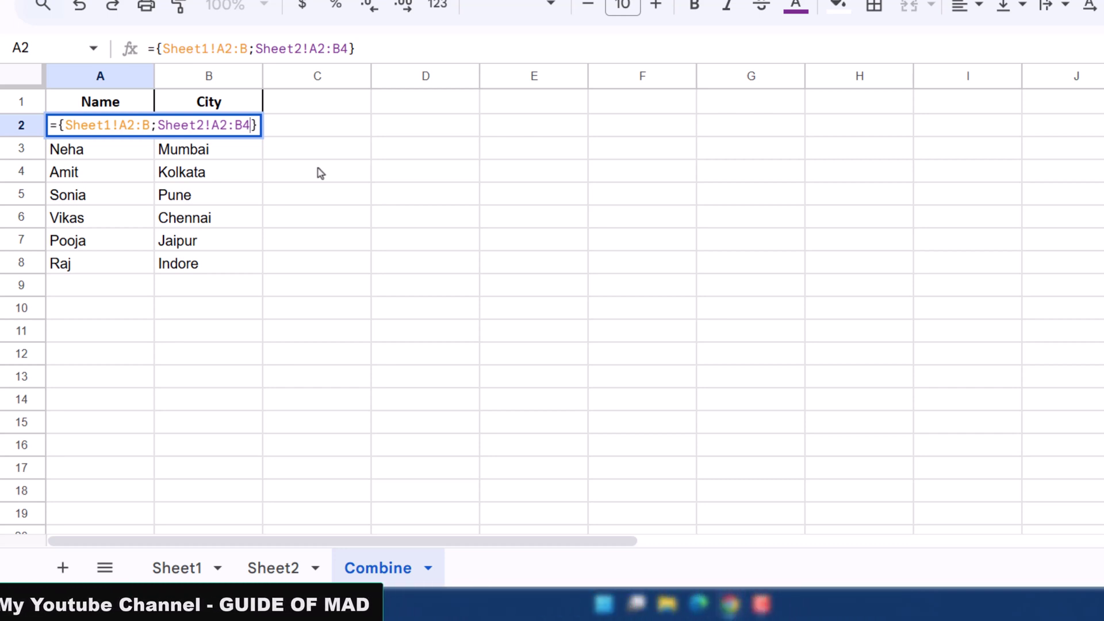
pyautogui.press('BackSpace')
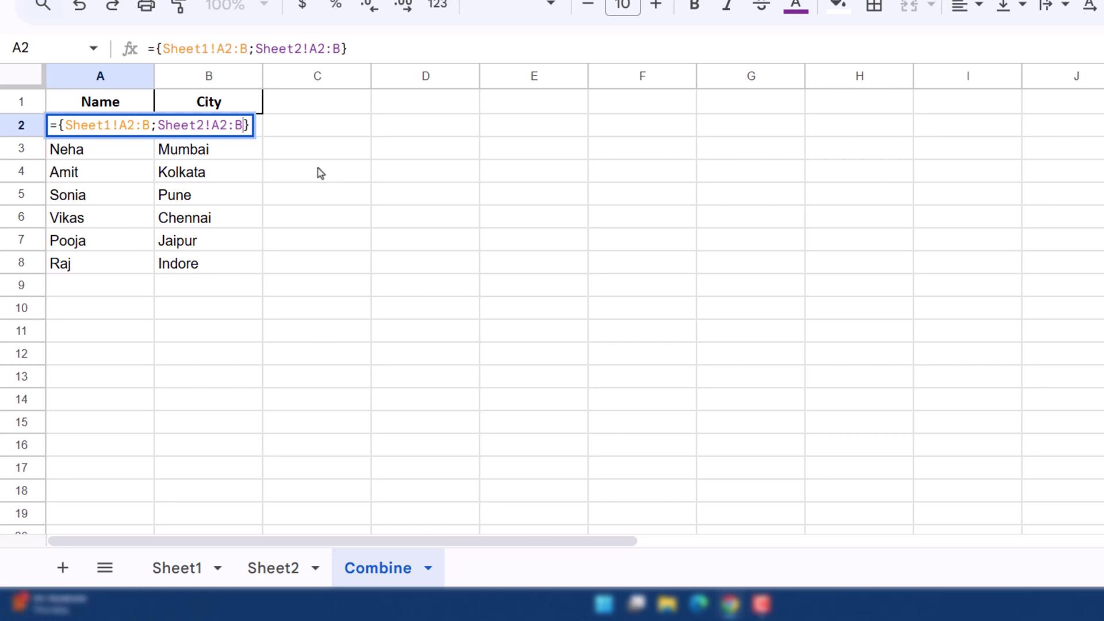
pyautogui.press('Return')
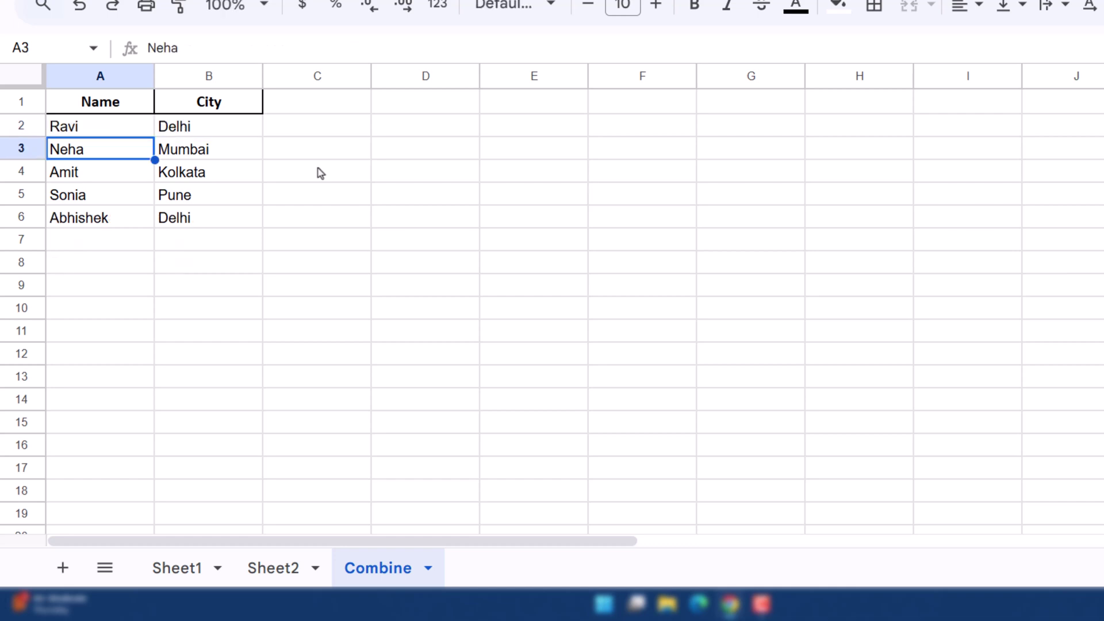
# Compare the combined list with the source records in Sheet1 and Sheet2
pyautogui.press('Up')
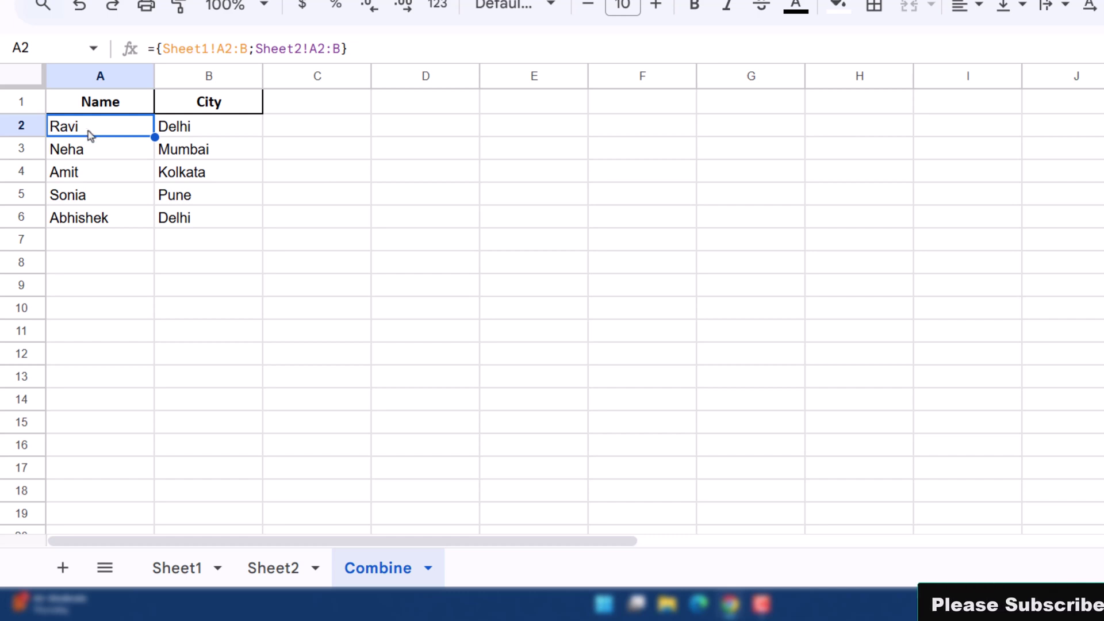
pyautogui.click(168, 566)
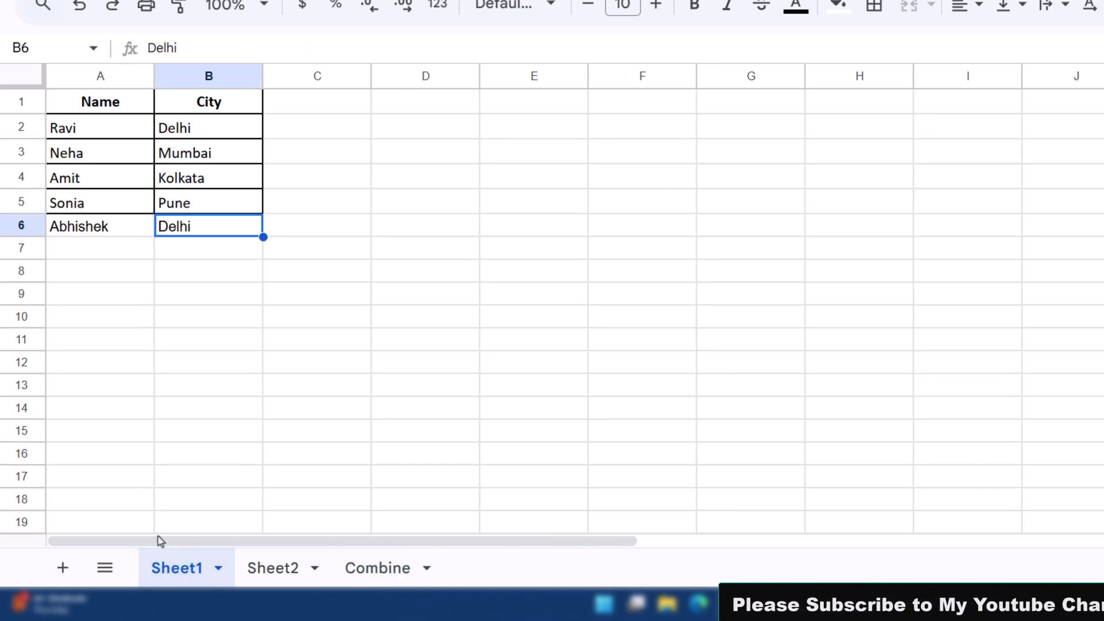
pyautogui.click(254, 567)
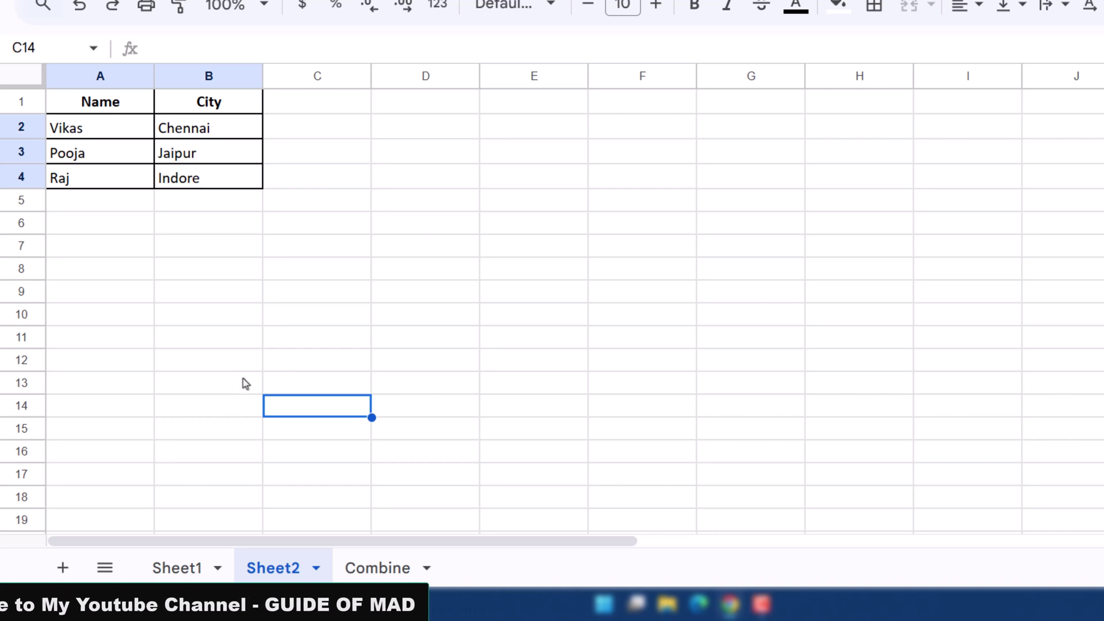
pyautogui.click(370, 572)
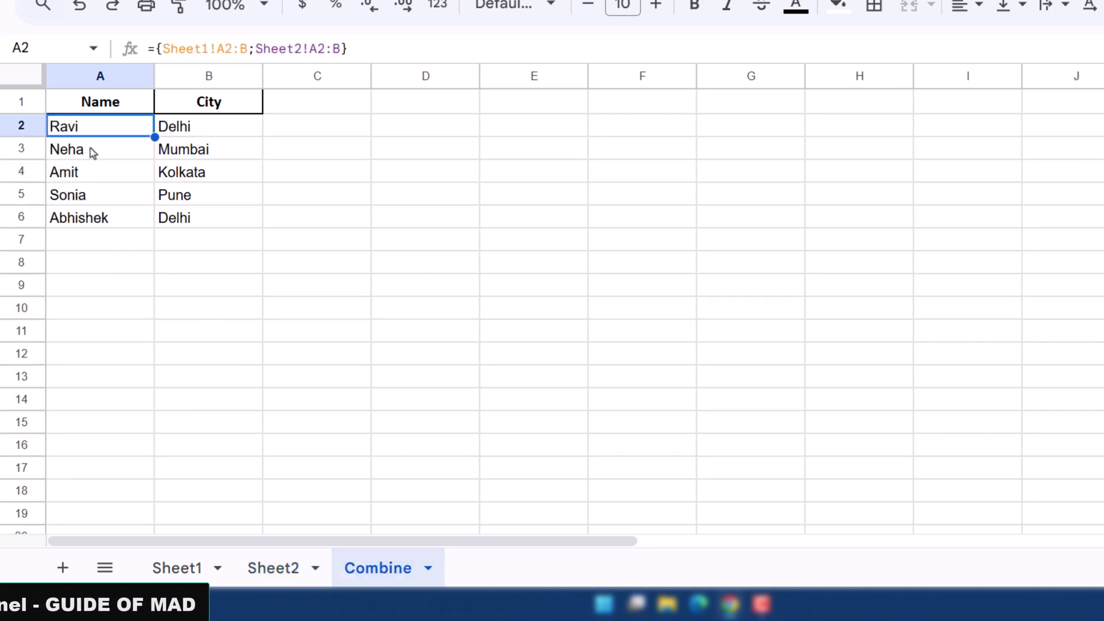
pyautogui.moveTo(83, 130); pyautogui.dragTo(182, 217)
# Examine column A of the Combine sheet below the first block of records to locate the Sheet2 records
pyautogui.click(84, 248)
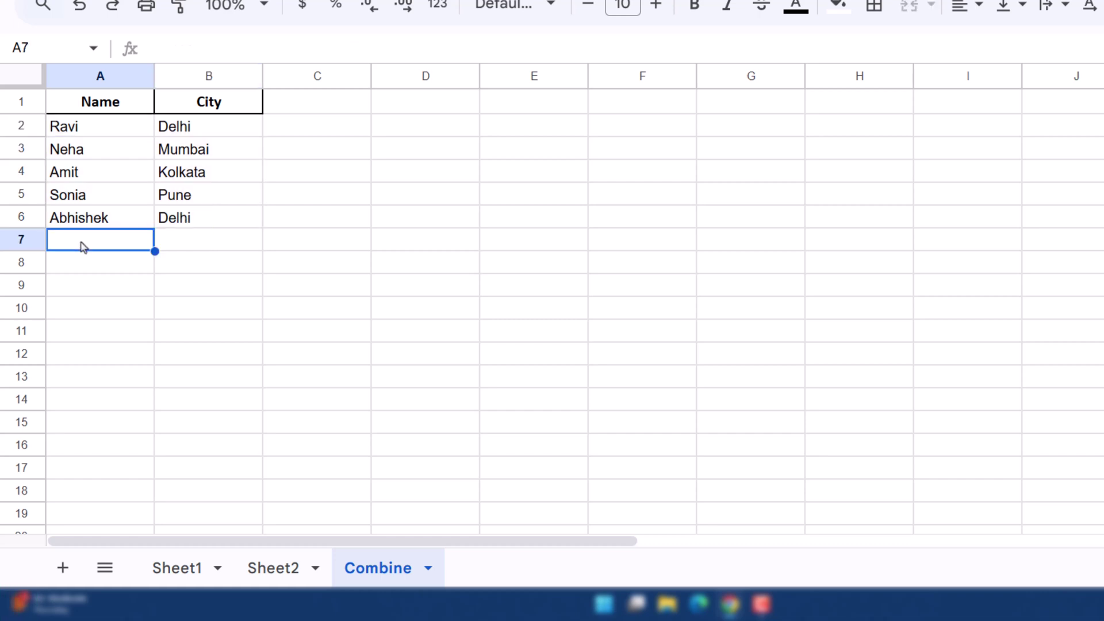
pyautogui.hotkey('ctrl', 'Down')
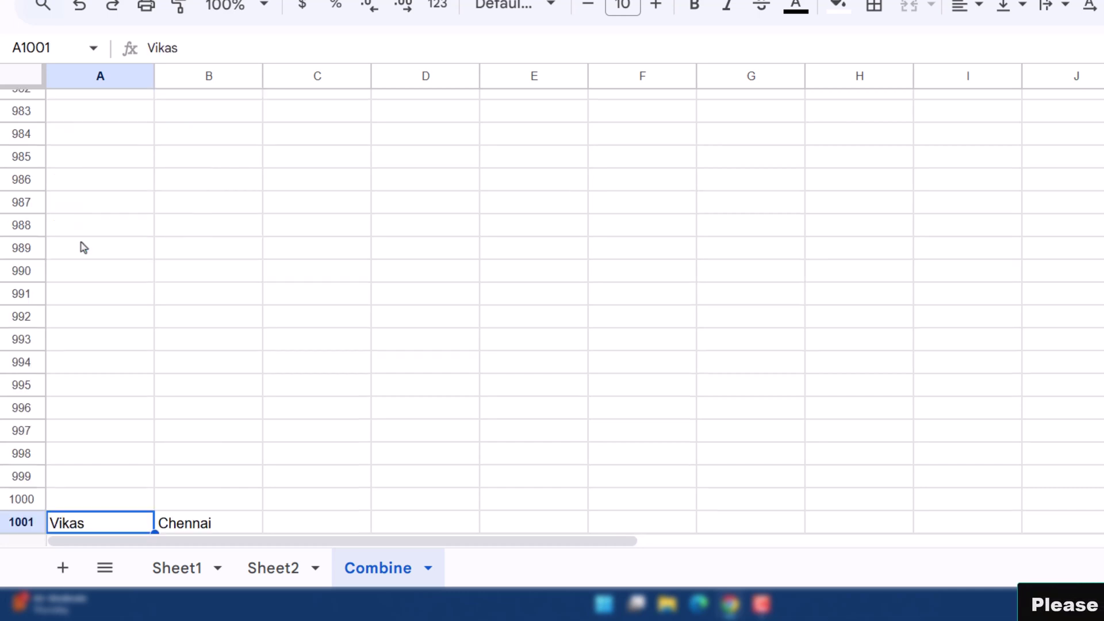
pyautogui.press('Down')
pyautogui.press('Down')
pyautogui.press('Down')
pyautogui.press('Down')
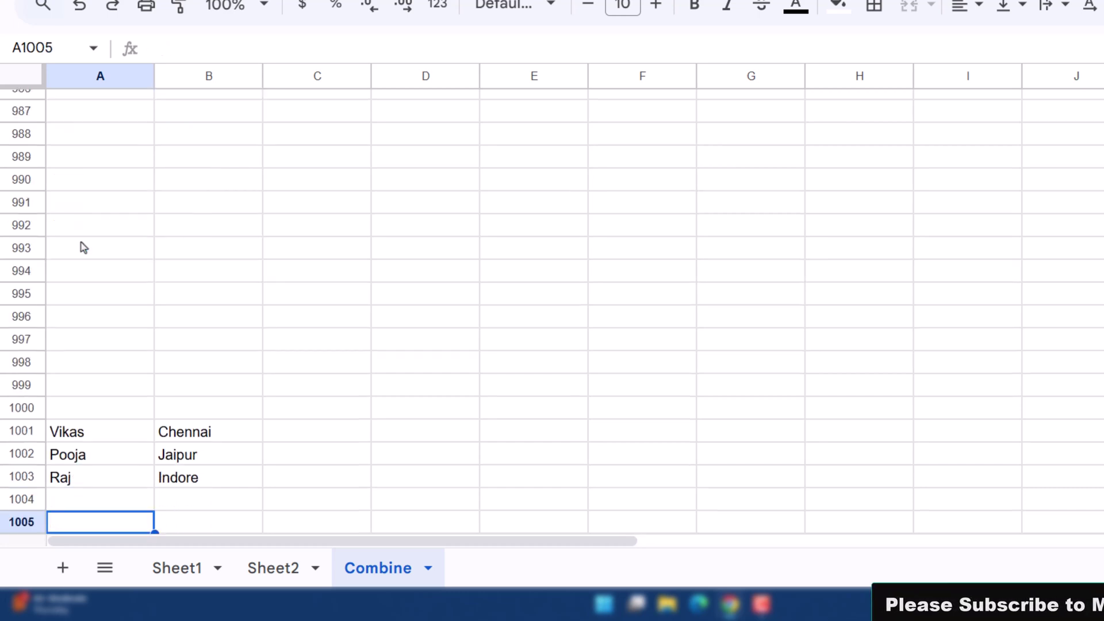
pyautogui.press('Up')
pyautogui.press('Up')
pyautogui.press('Up')
pyautogui.press('Up')
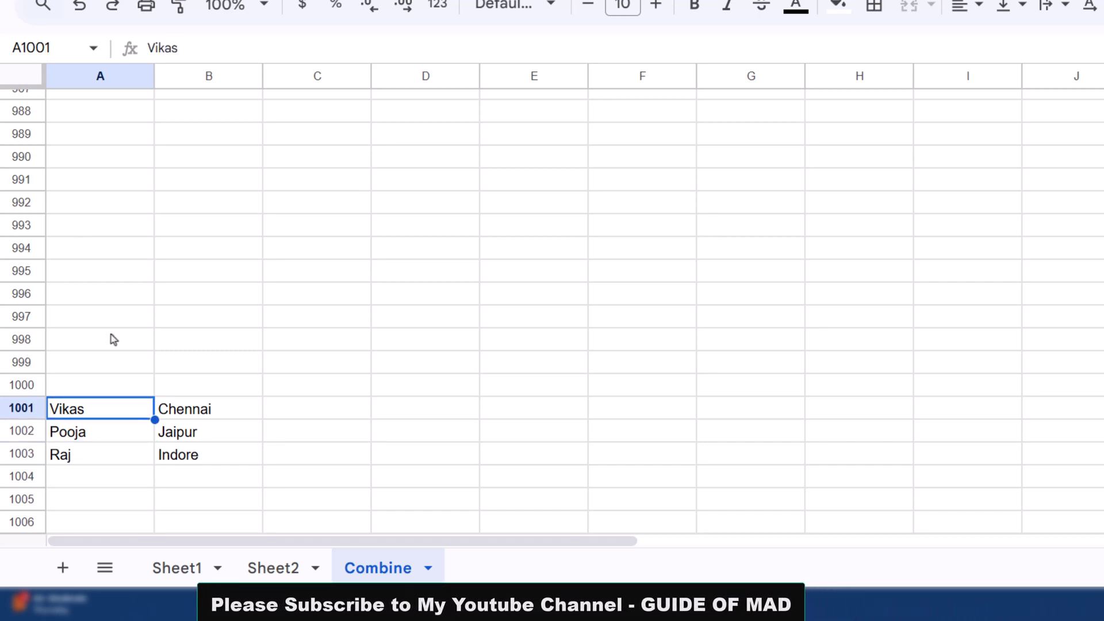
# Check how far the blank rows below the data in Sheet1 extend, and return to the Combine sheet
pyautogui.click(182, 568)
pyautogui.click(58, 256)
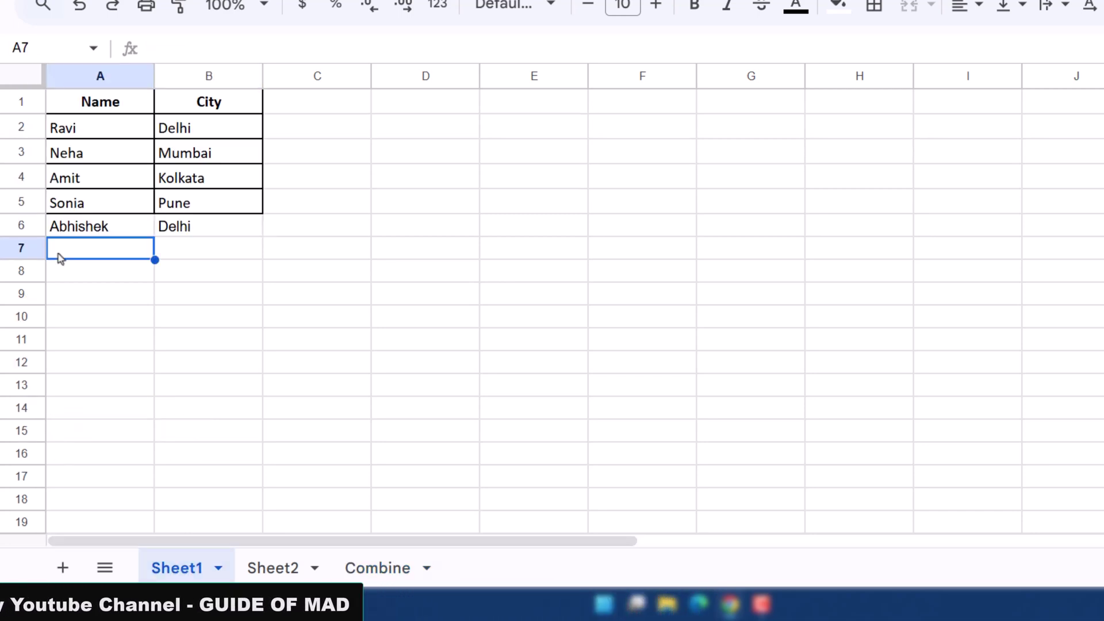
pyautogui.hotkey('ctrl', 'Down')
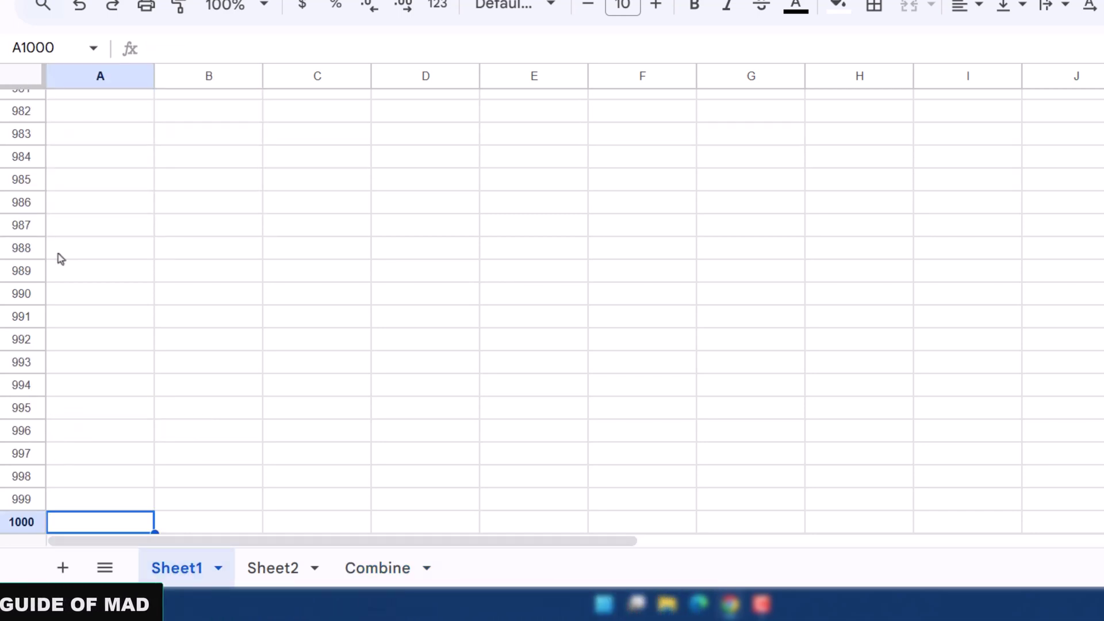
pyautogui.hotkey('ctrl', 'Up')
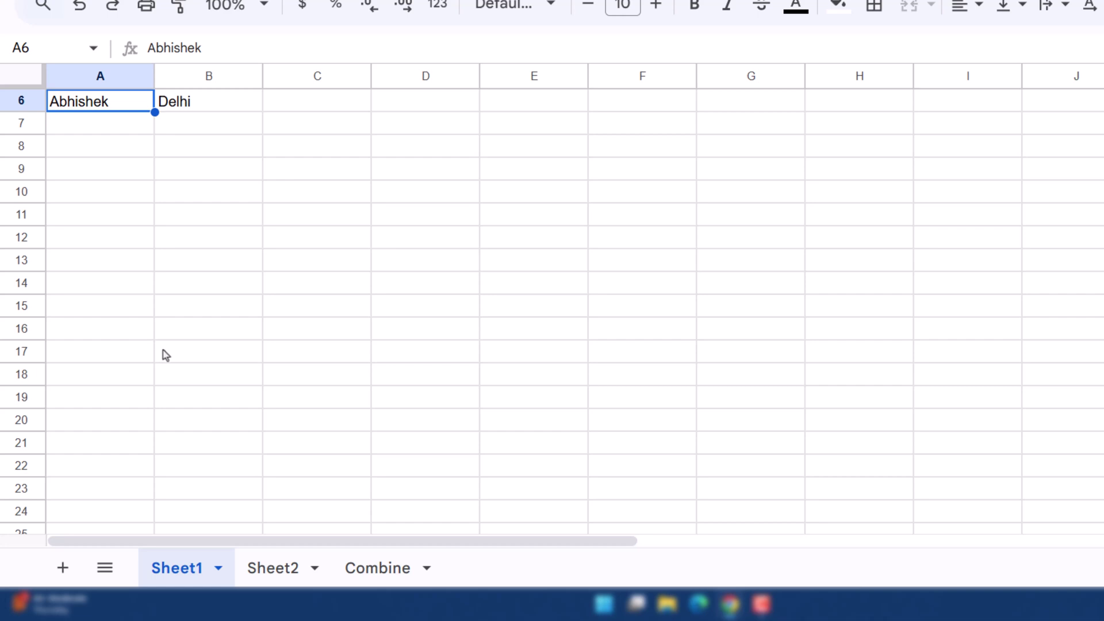
pyautogui.click(366, 565)
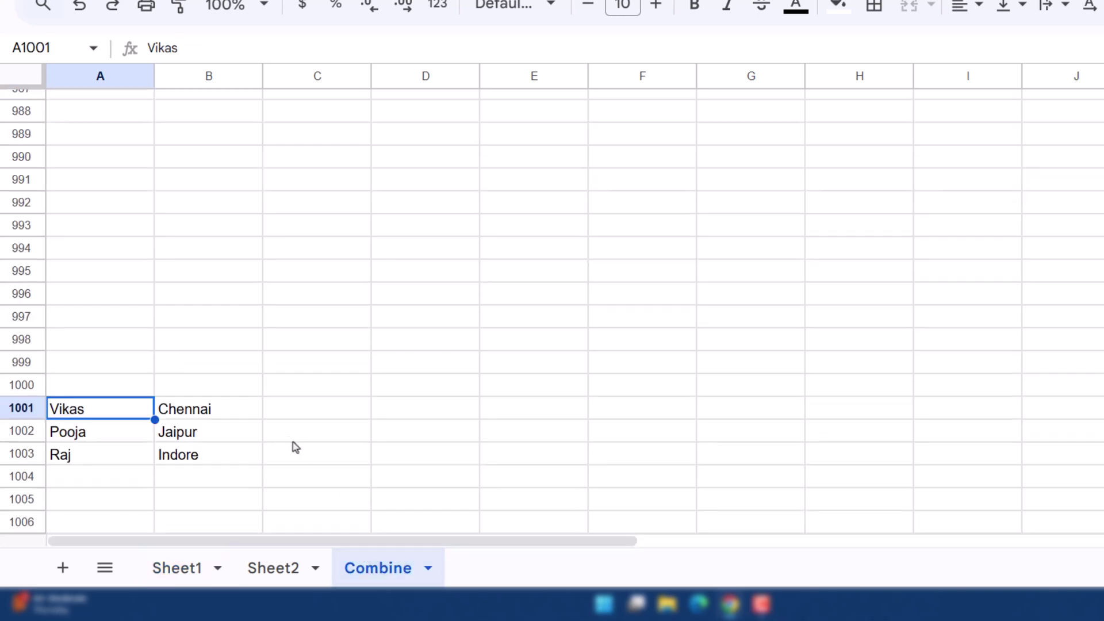
# Wrap the combined array in cell A2 of the Combine sheet in a QUERY function as its data argument
pyautogui.hotkey('ctrl', 'Up')
pyautogui.press('Up')
pyautogui.press('Up')
pyautogui.press('Up')
pyautogui.press('Up')
pyautogui.press('Up')
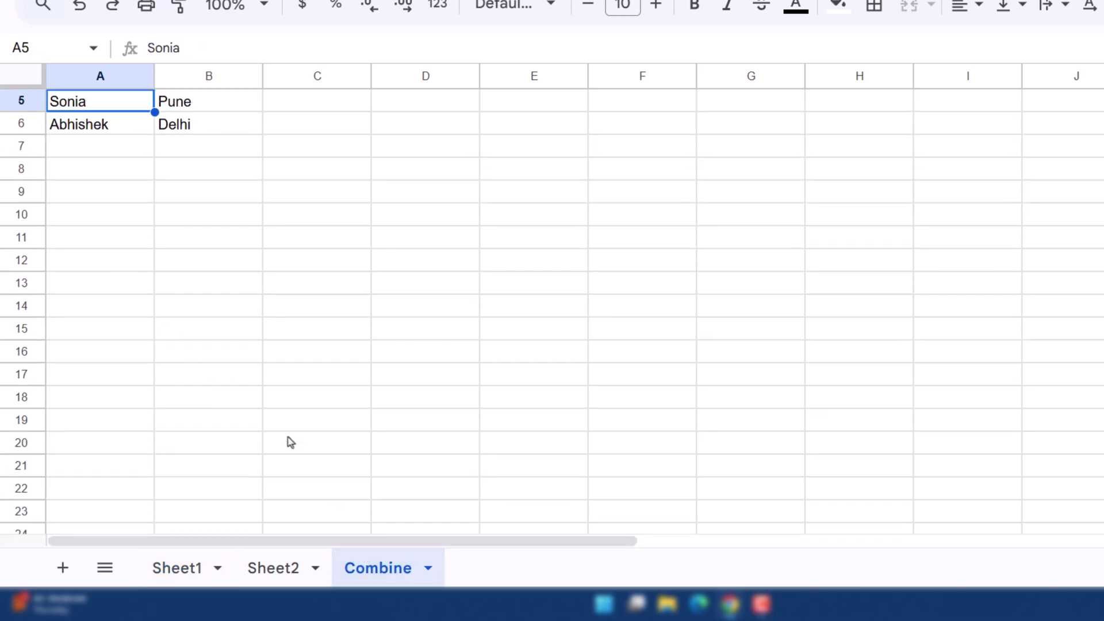
pyautogui.press('Down')
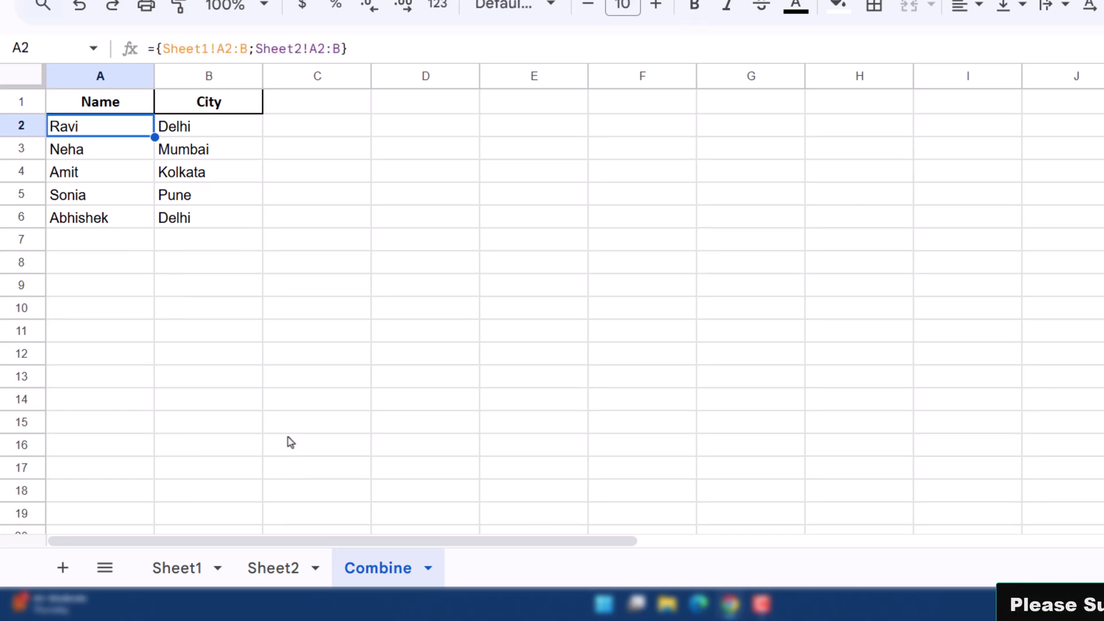
pyautogui.press('F2')
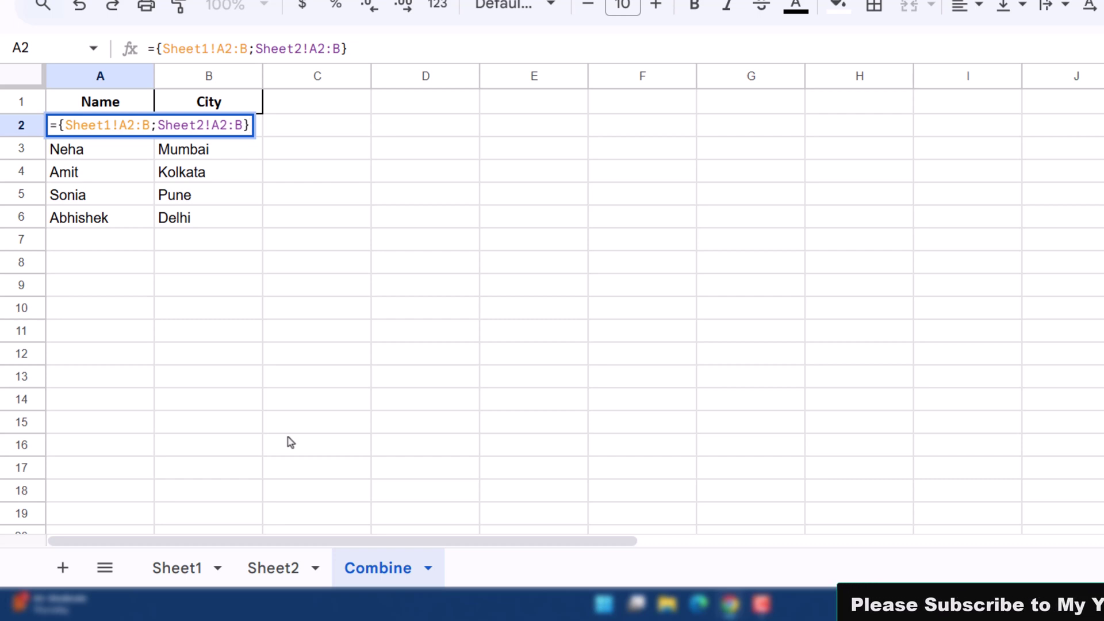
pyautogui.press('Home')
pyautogui.press('Right')
pyautogui.press('Right')
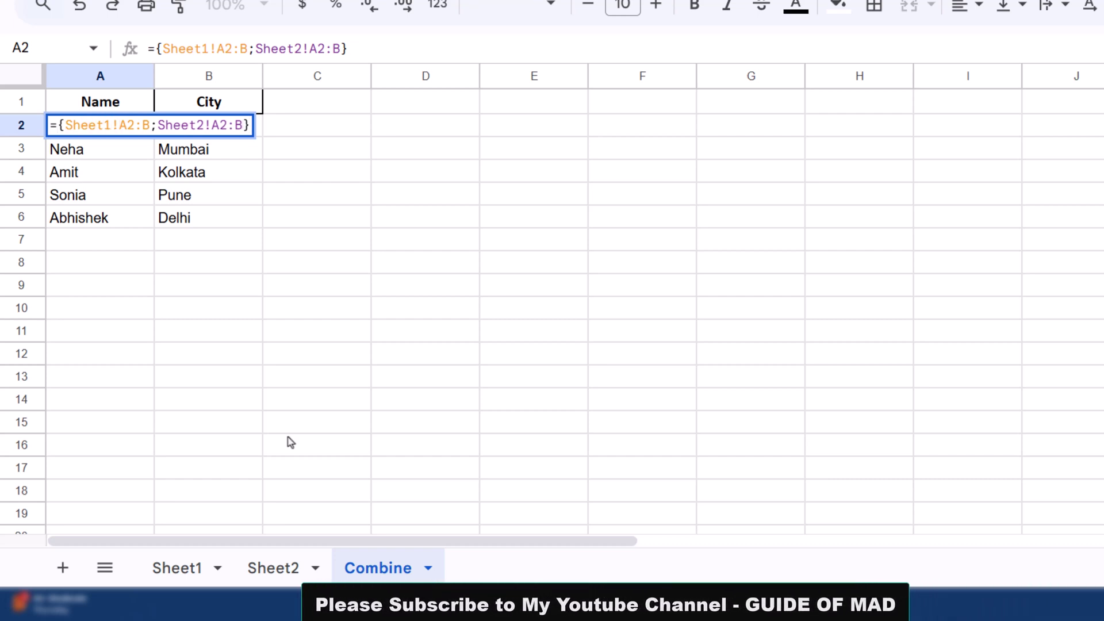
pyautogui.write('quer')
pyautogui.press('Tab')
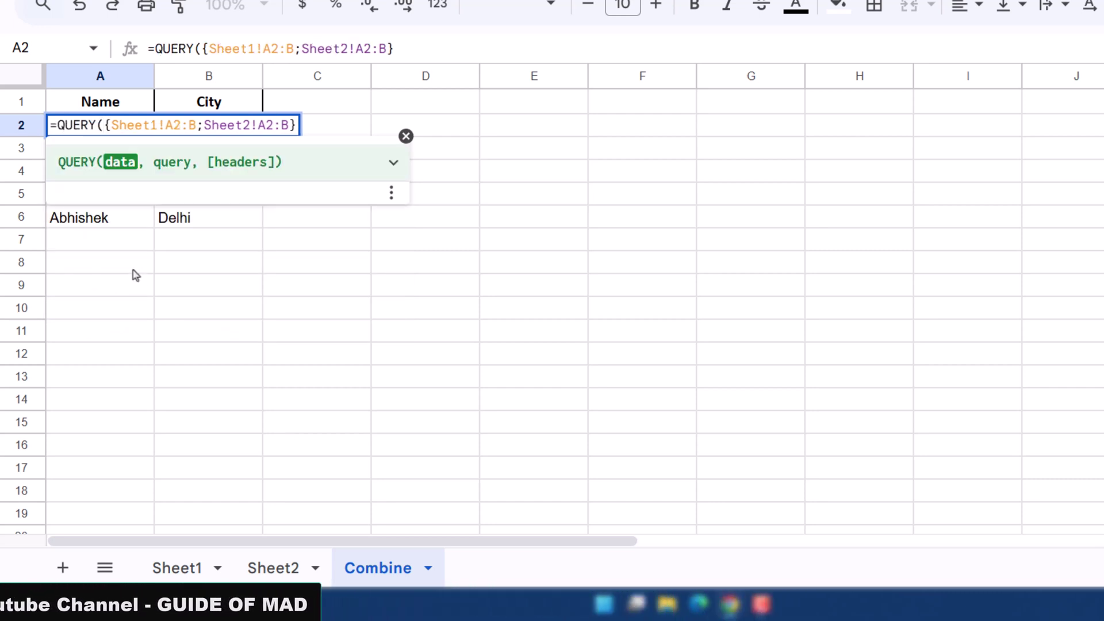
# Complete the A2 formula with the query argument "Select * where Col1 is not null" to drop the blank rows
pyautogui.click(295, 125)
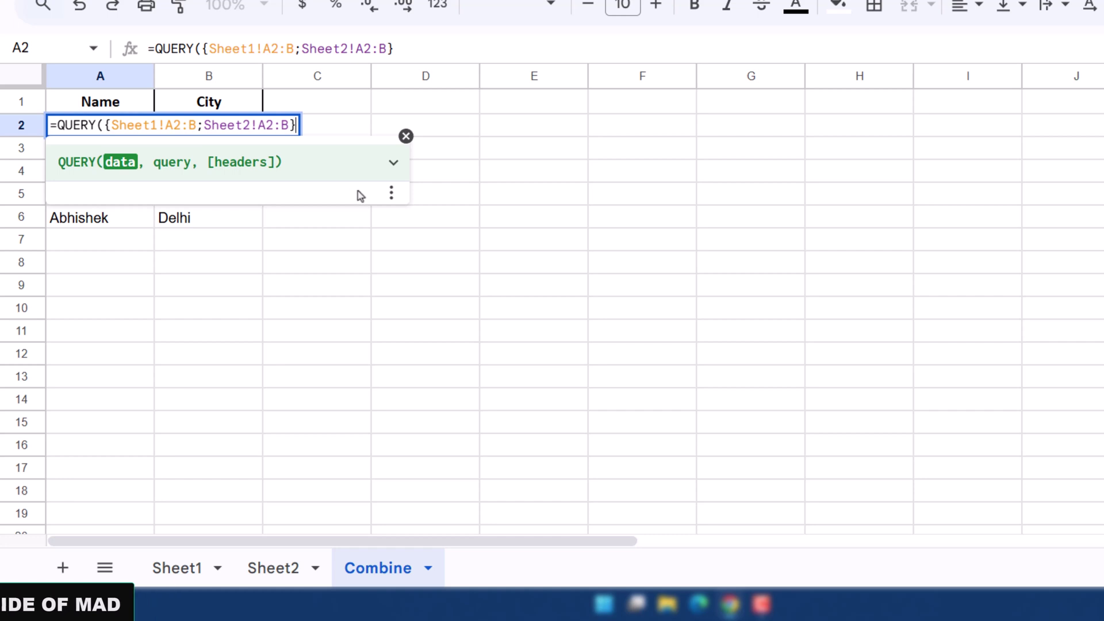
pyautogui.write(',')
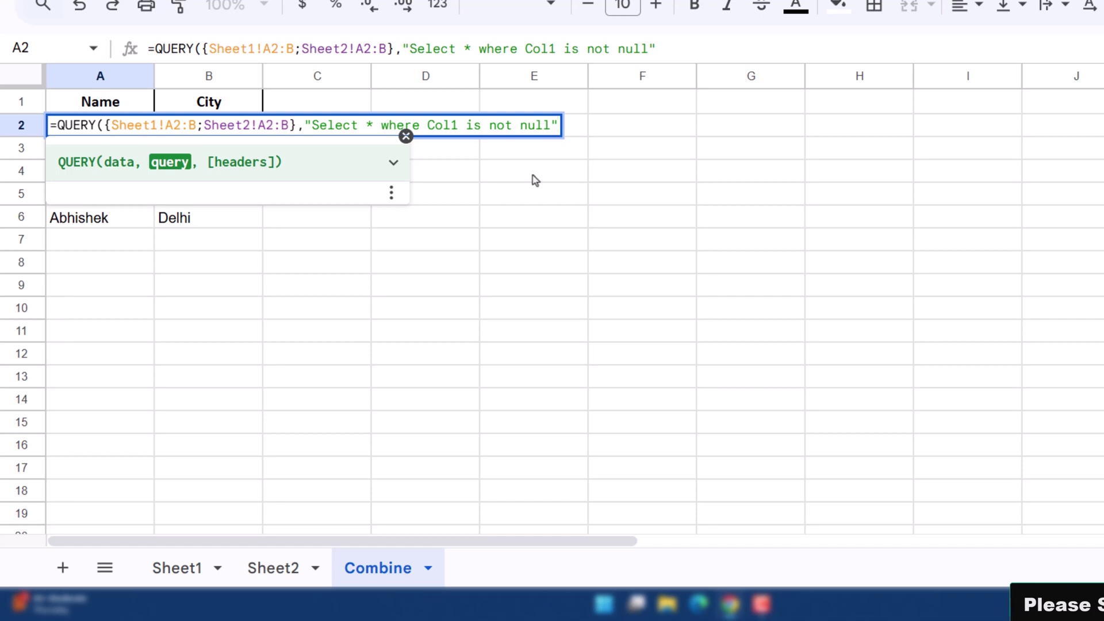
pyautogui.press('Return')
pyautogui.press('Up')
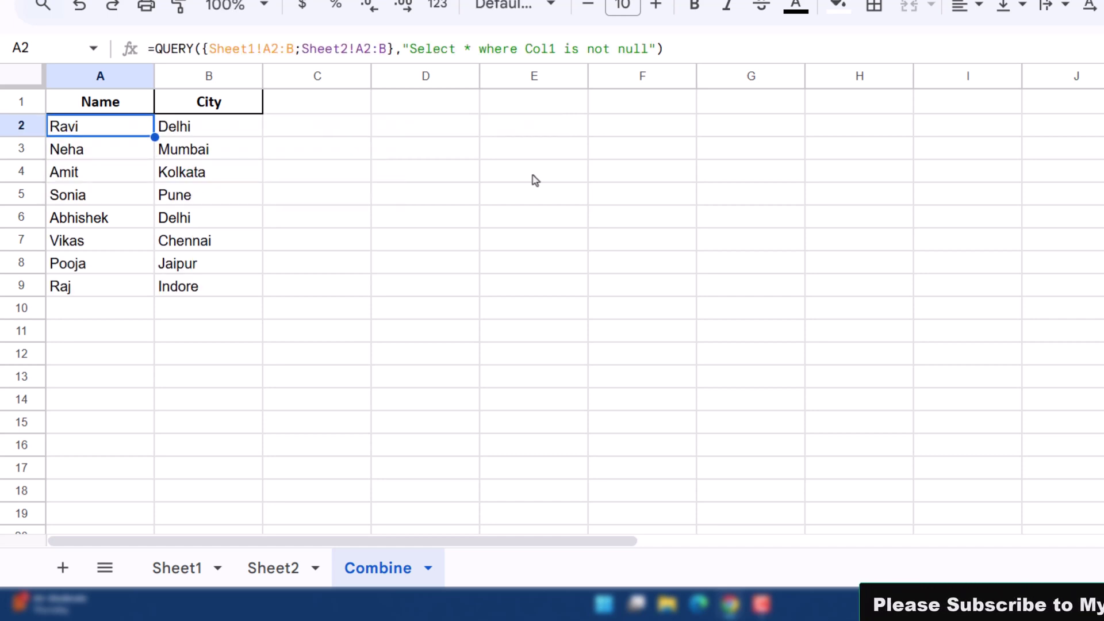
pyautogui.doubleClick(90, 129)
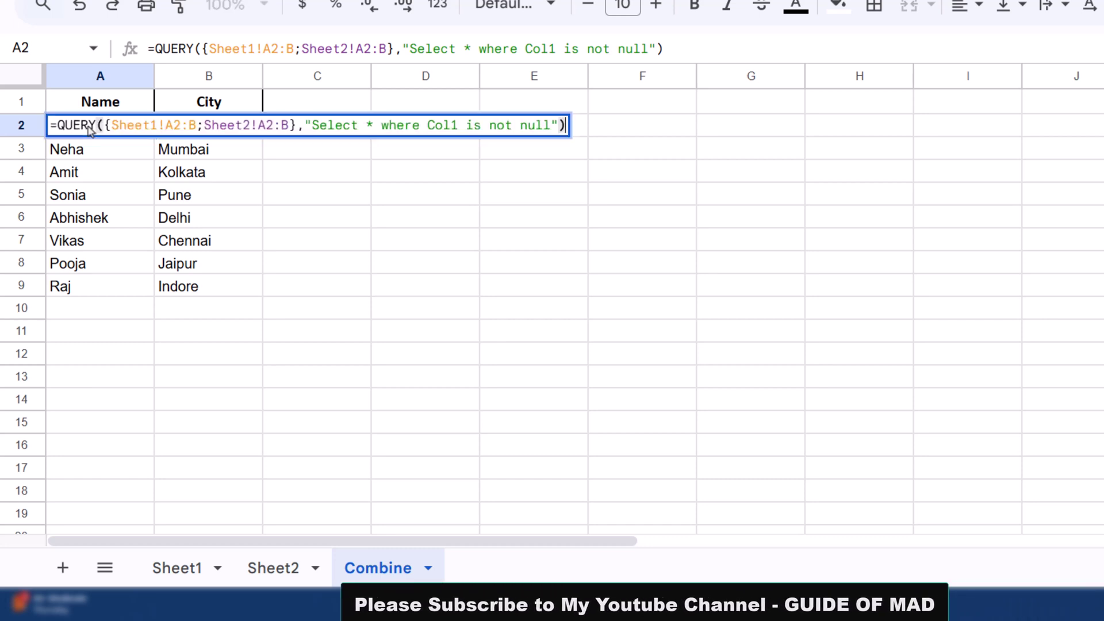
pyautogui.press('Escape')
# Add a record with a person's name and the city Bihar in row 7 of Sheet1, and check the Combine sheet
pyautogui.click(204, 577)
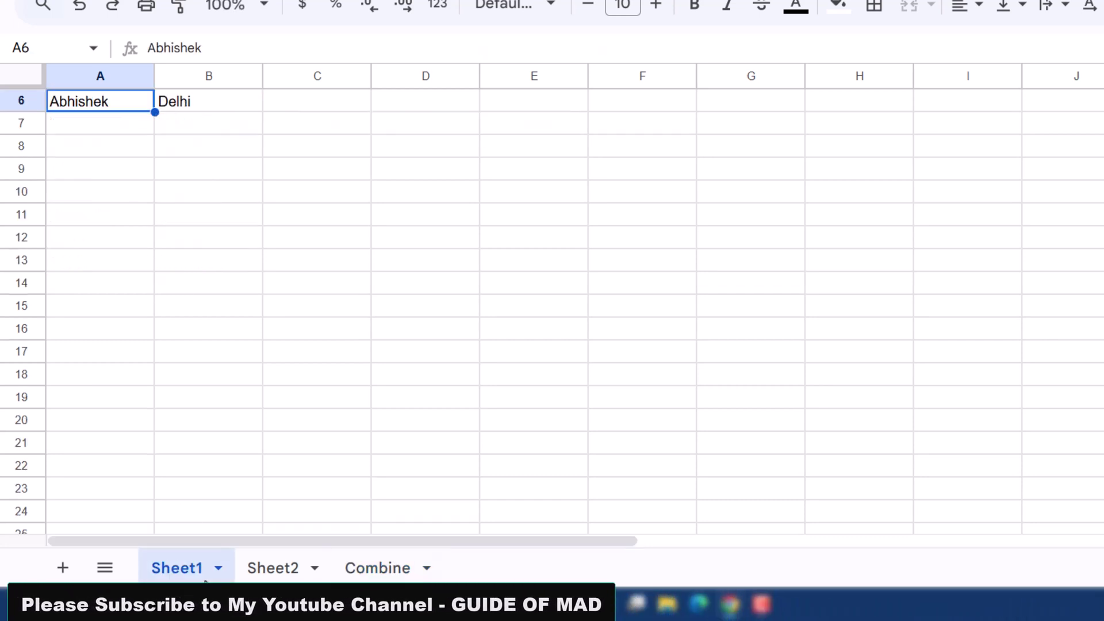
pyautogui.scroll(3, 94, 132)
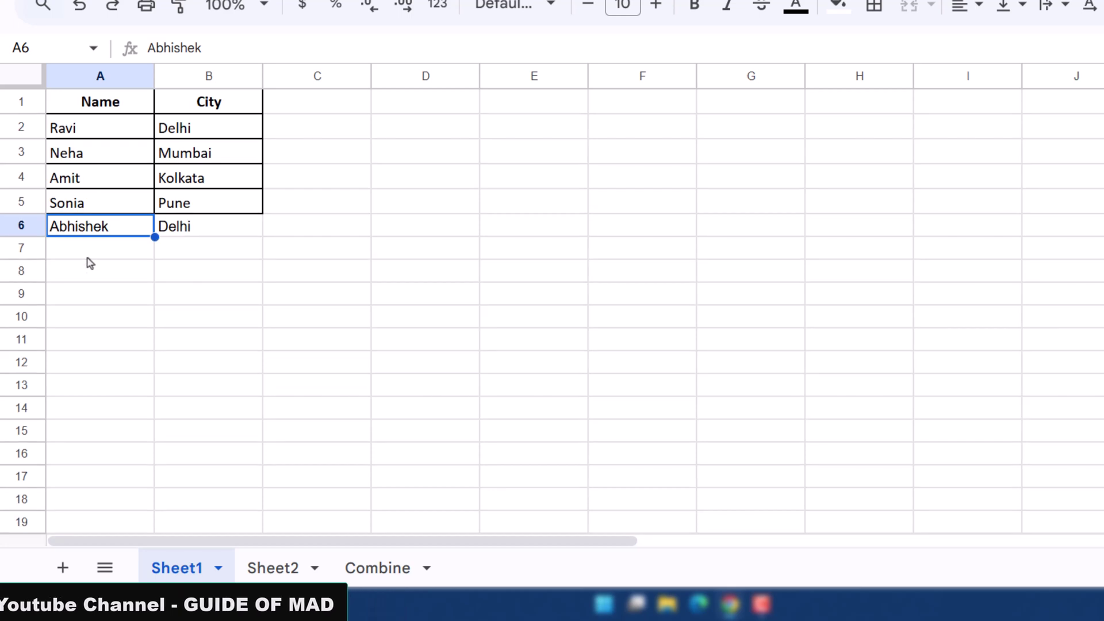
pyautogui.click(87, 257)
pyautogui.write('Son')
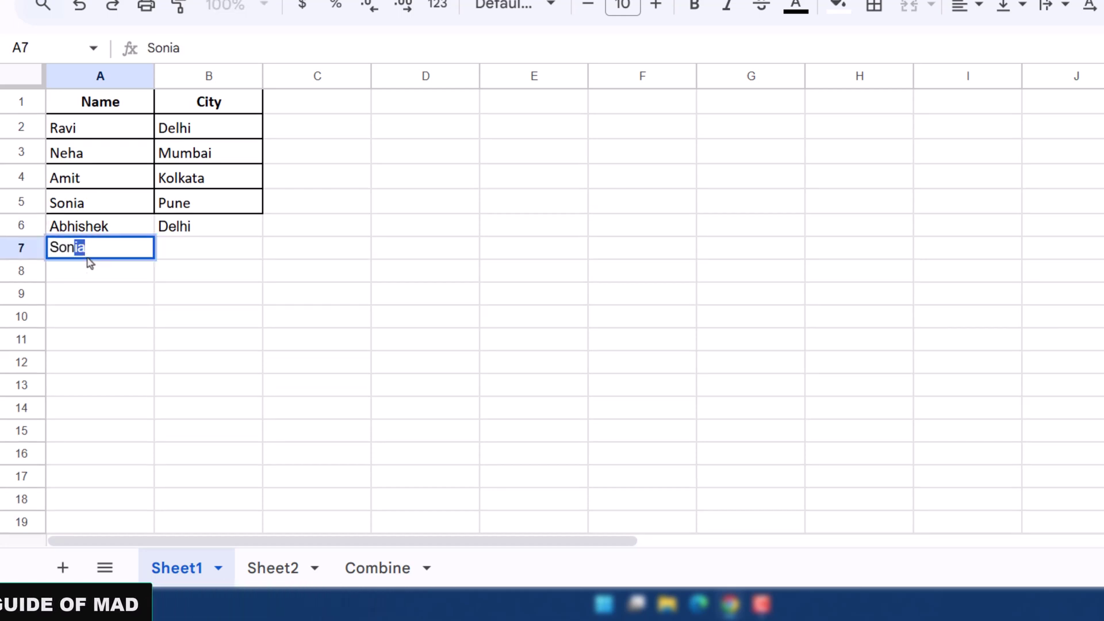
pyautogui.write('u')
pyautogui.press('Tab')
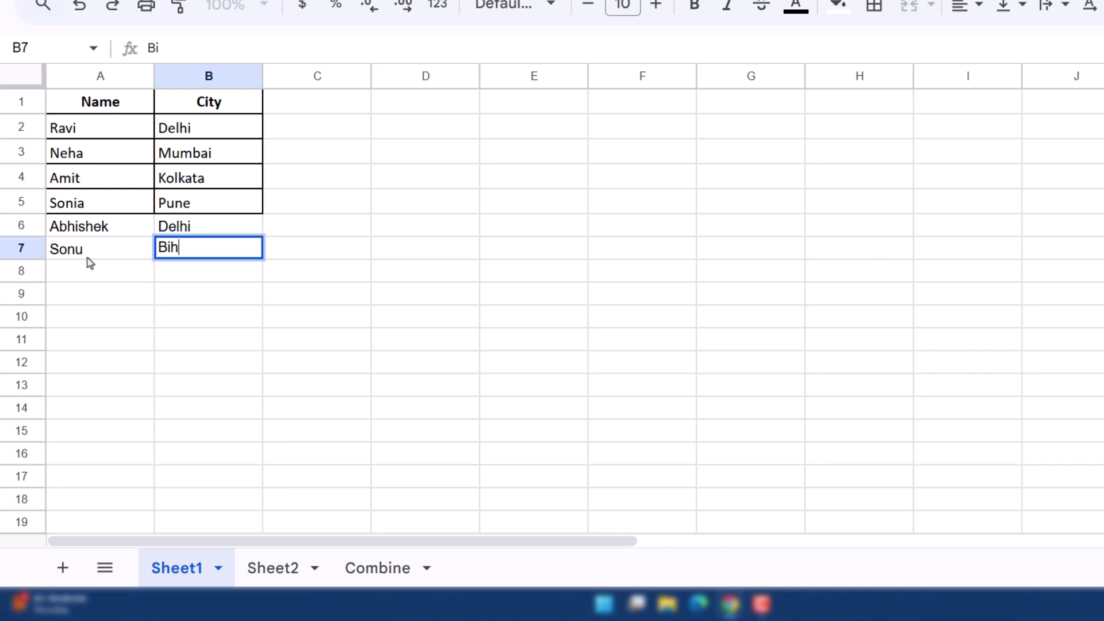
pyautogui.press('Return')
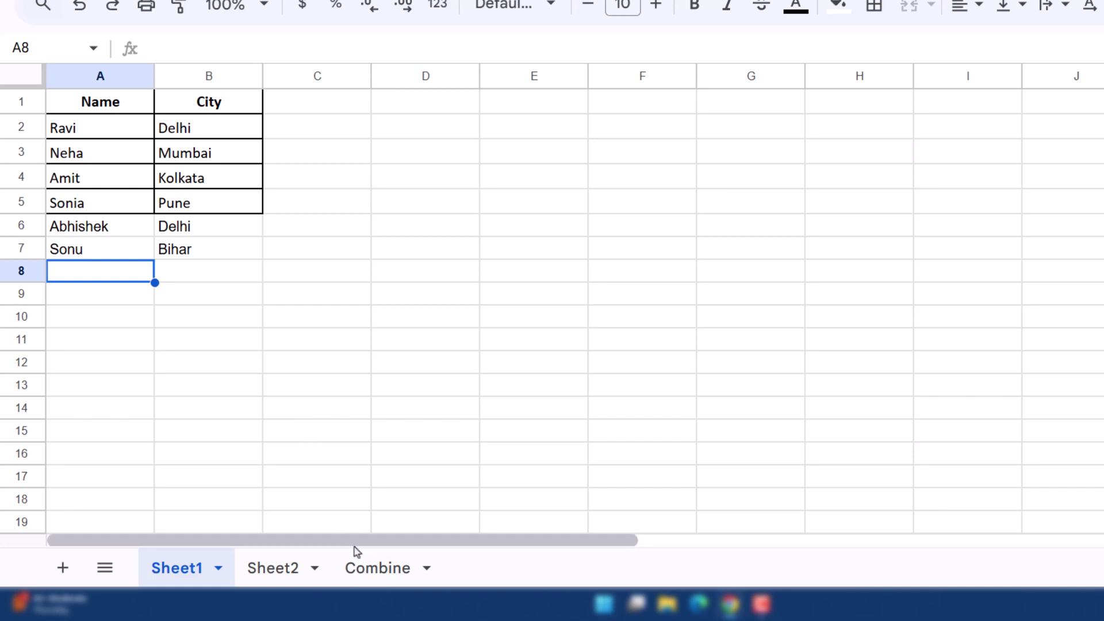
pyautogui.click(359, 568)
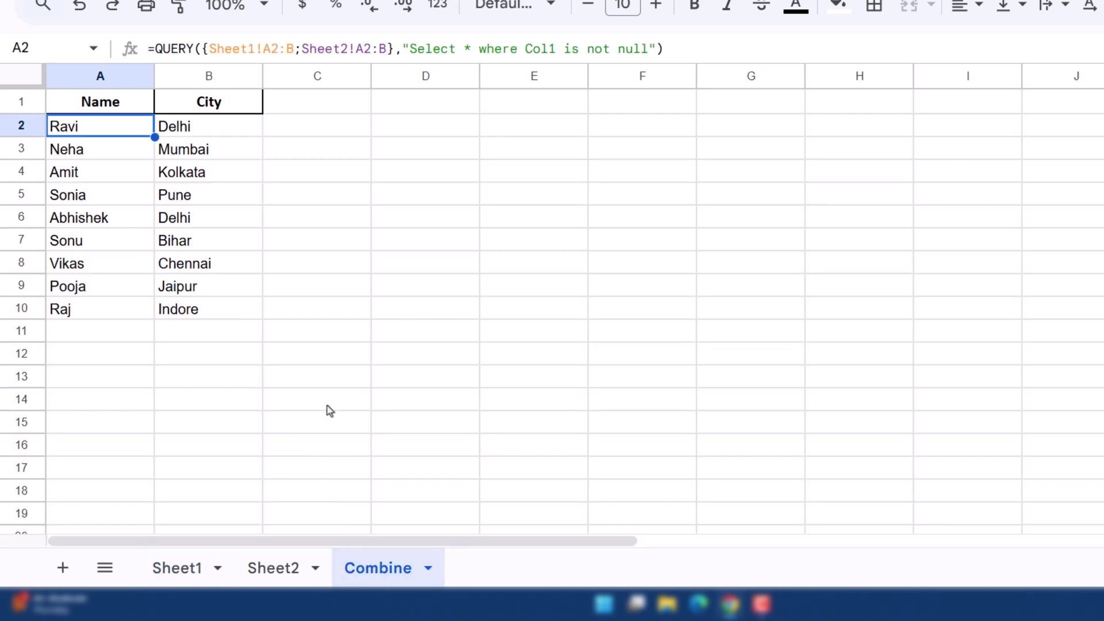
# Add a record with a person's name and the city Delhi in row 5 of Sheet2
pyautogui.click(270, 570)
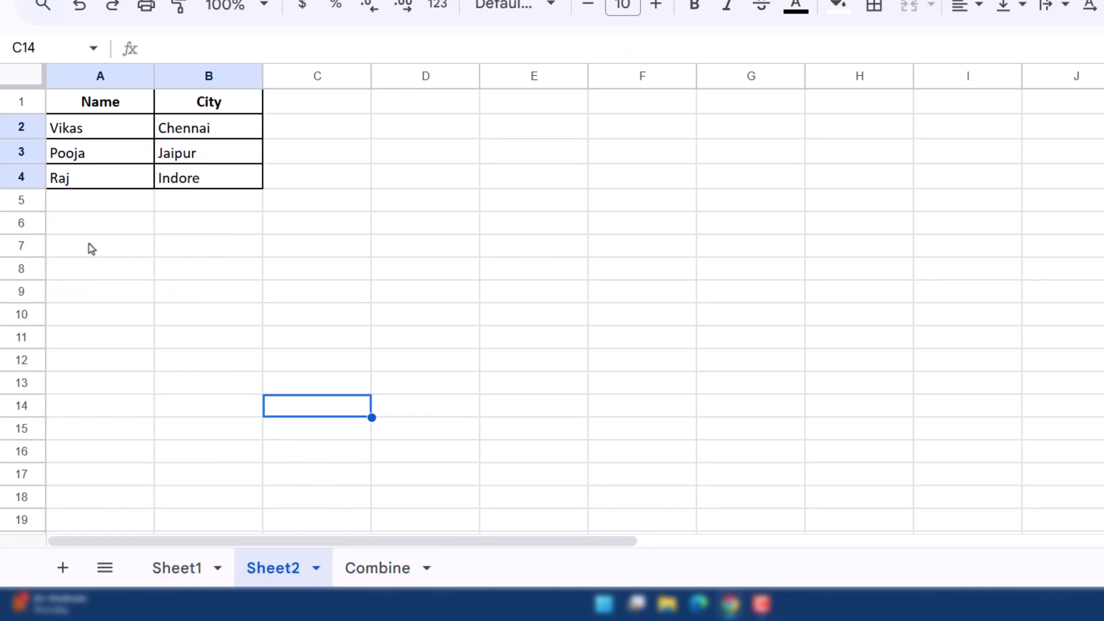
pyautogui.click(69, 199)
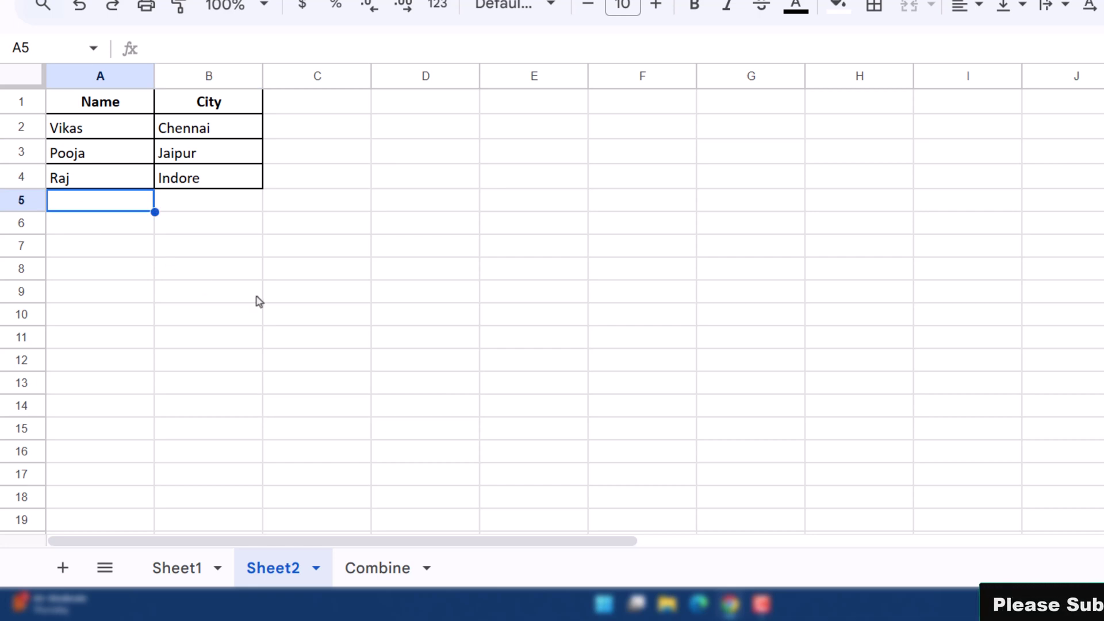
pyautogui.write('Neeraj')
pyautogui.press('Tab')
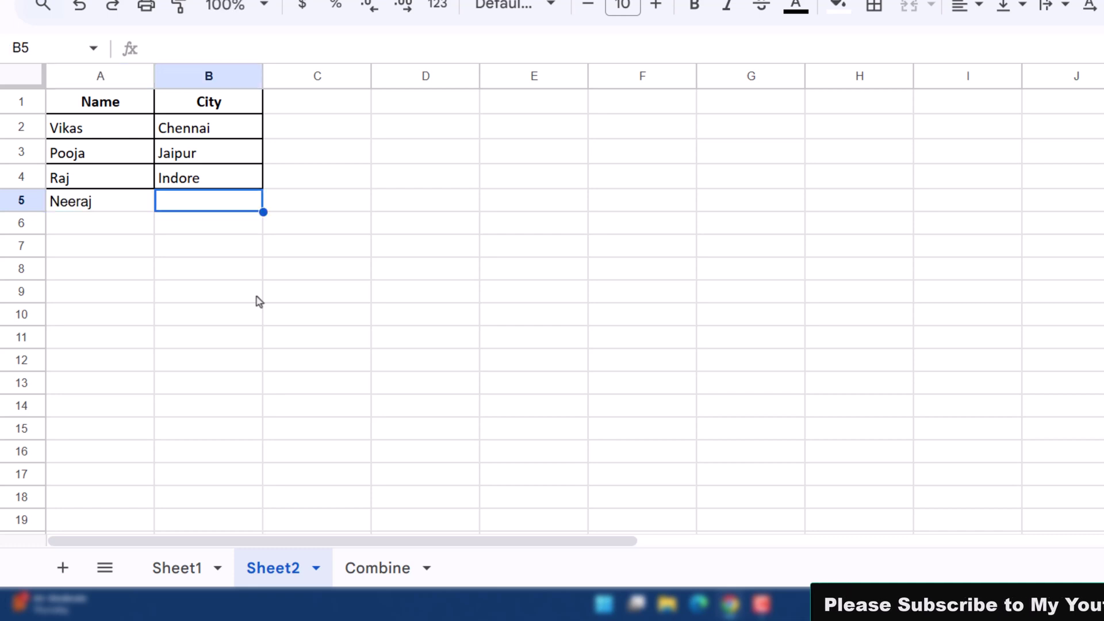
pyautogui.write('Delhi')
pyautogui.press('Return')
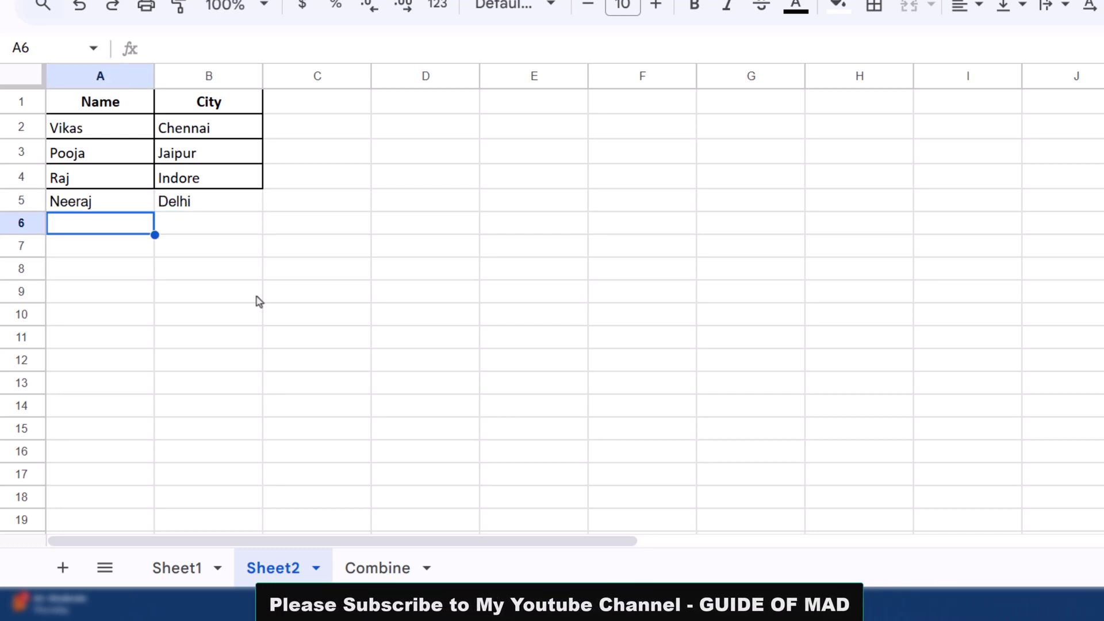
# Check the Combine sheet for the new Sheet2 record and review the QUERY formula in A2 without changing it
pyautogui.click(378, 567)
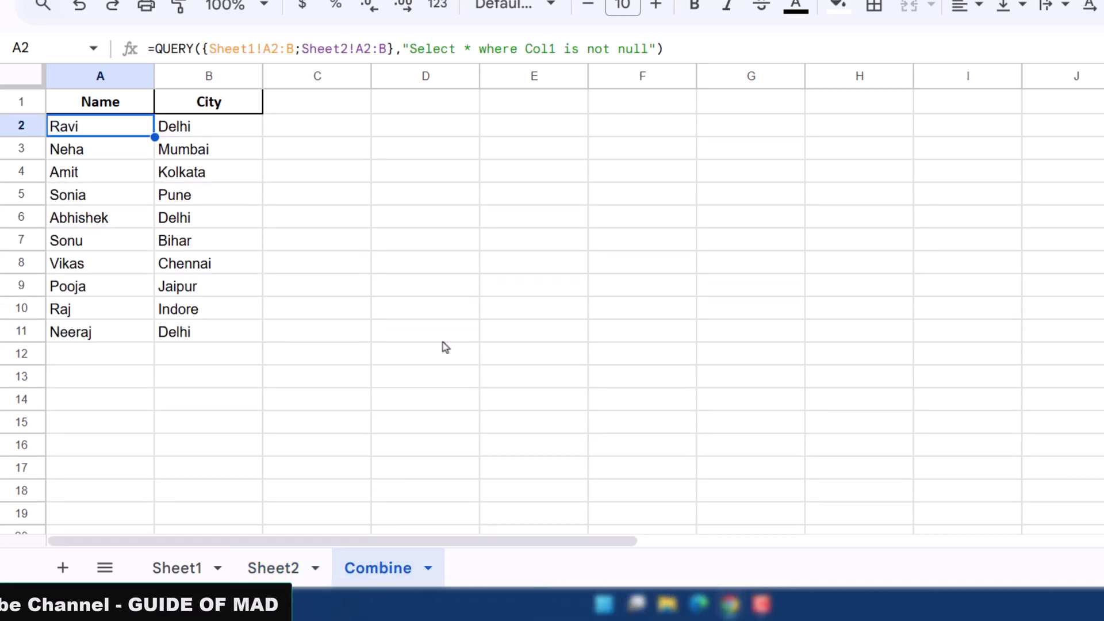
pyautogui.doubleClick(92, 127)
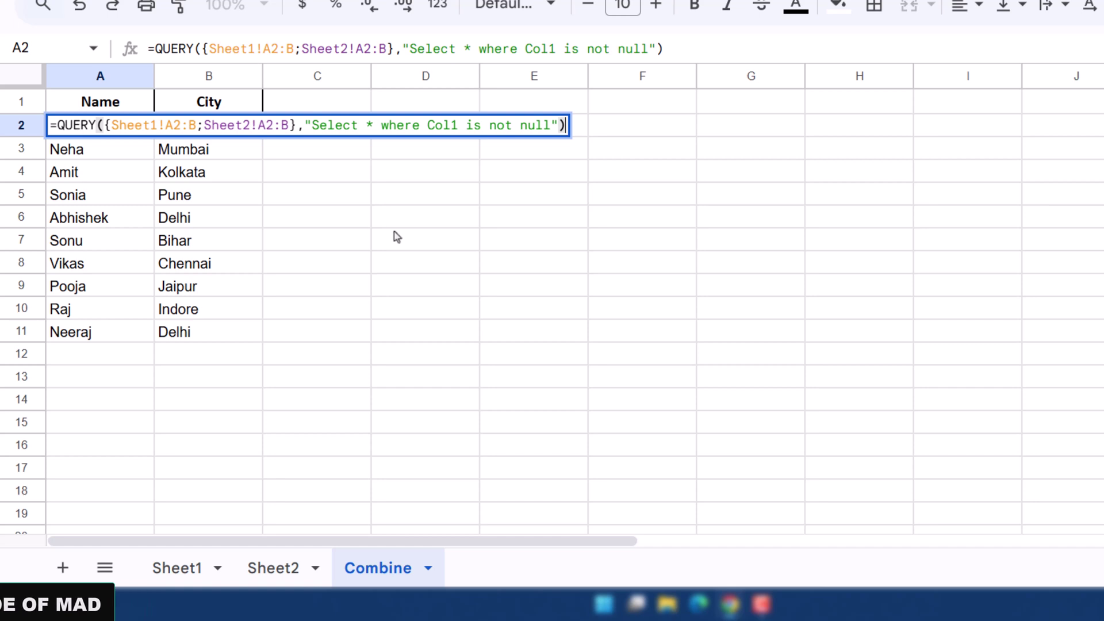
pyautogui.press('Escape')
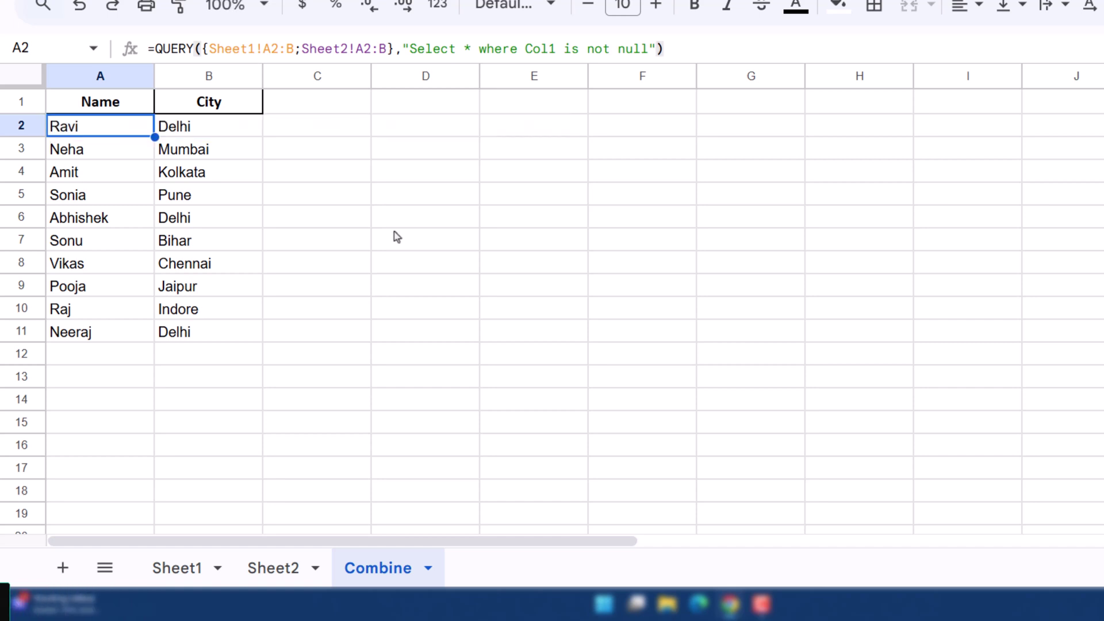